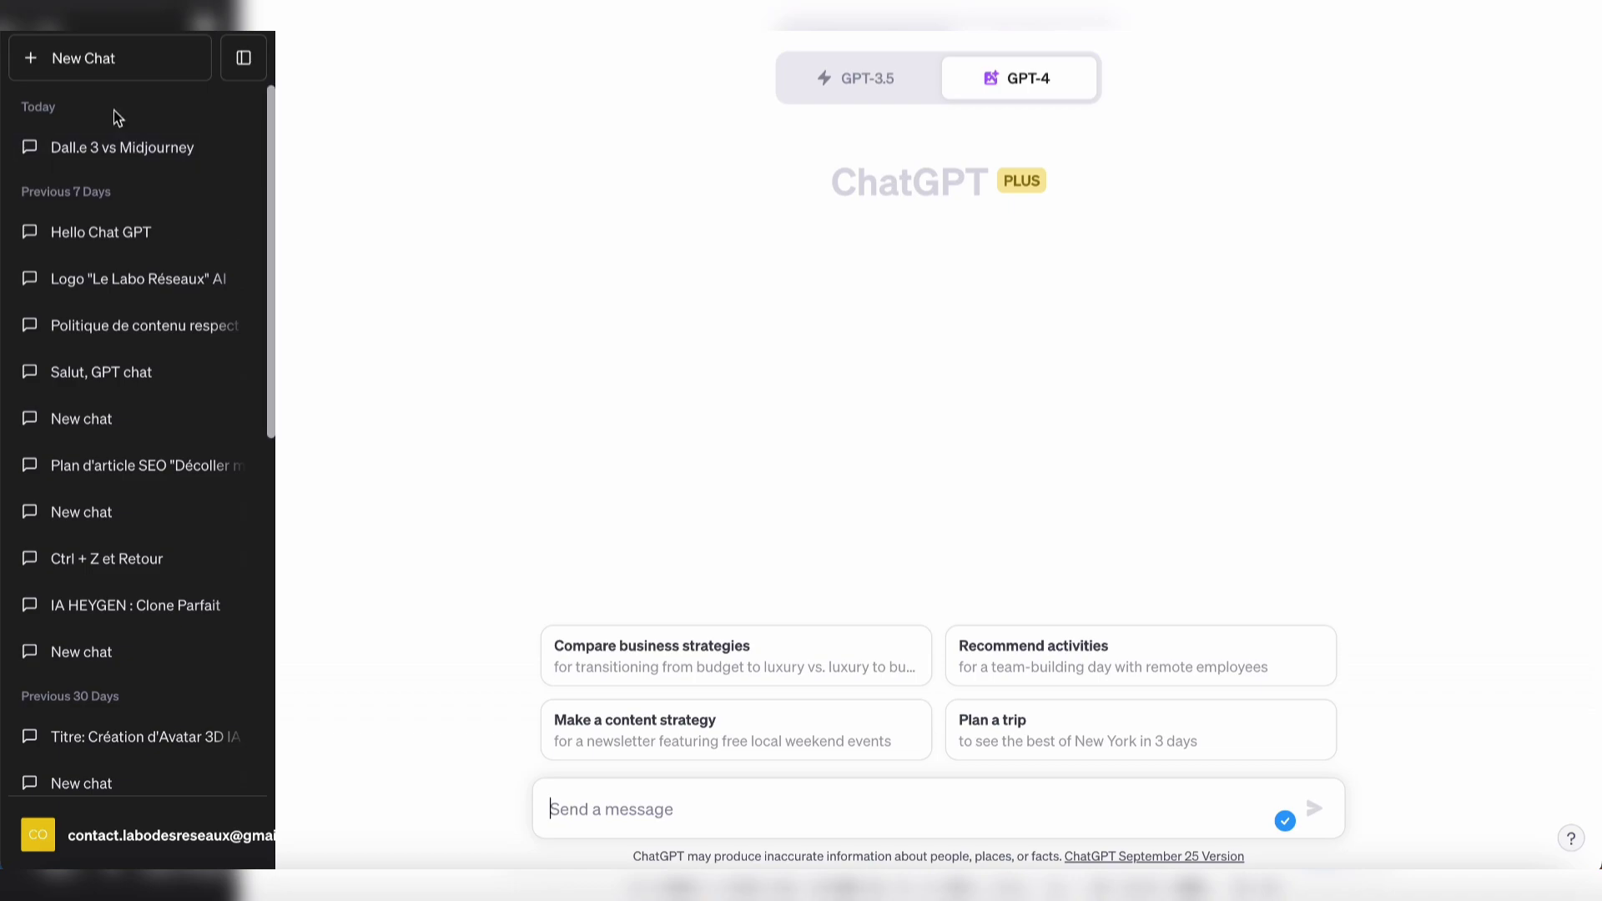
- Start a new GPT-4 chat and request in French a logo for the YouTube channel "Labo des Réseaux" about social networks, AI and audience growth
click(53, 58)
mouse_move(1067, 88)
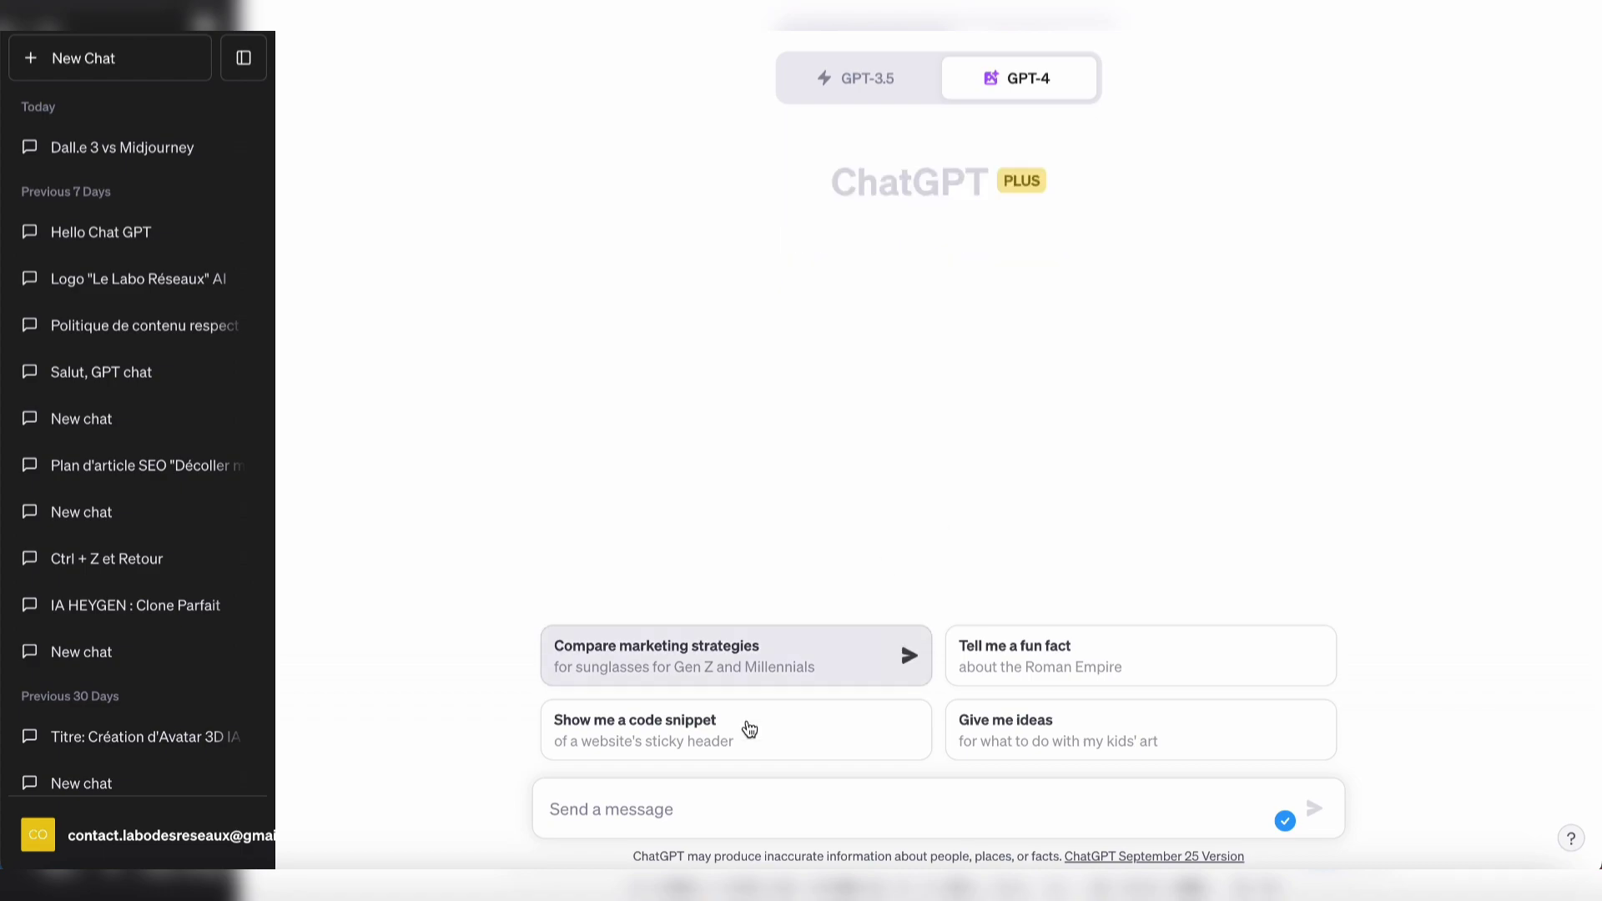
click(699, 819)
text(je cherche un logo pour ma chaine youtube, celle-ci parle)
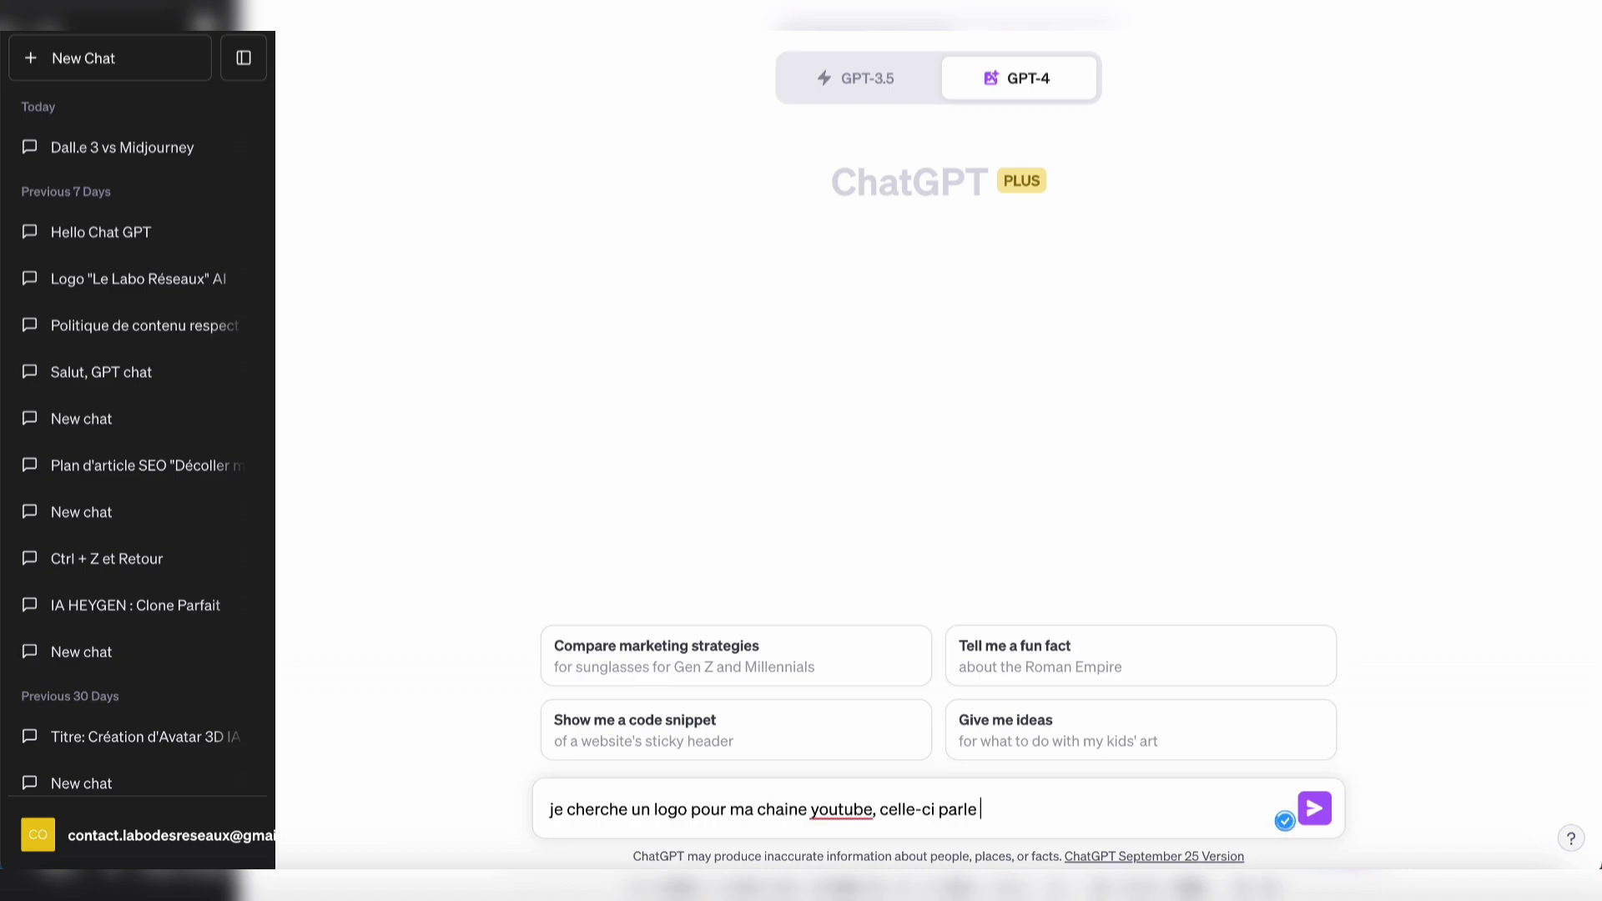
text(rtificielle et des techinques pour aider les créateurs à f)
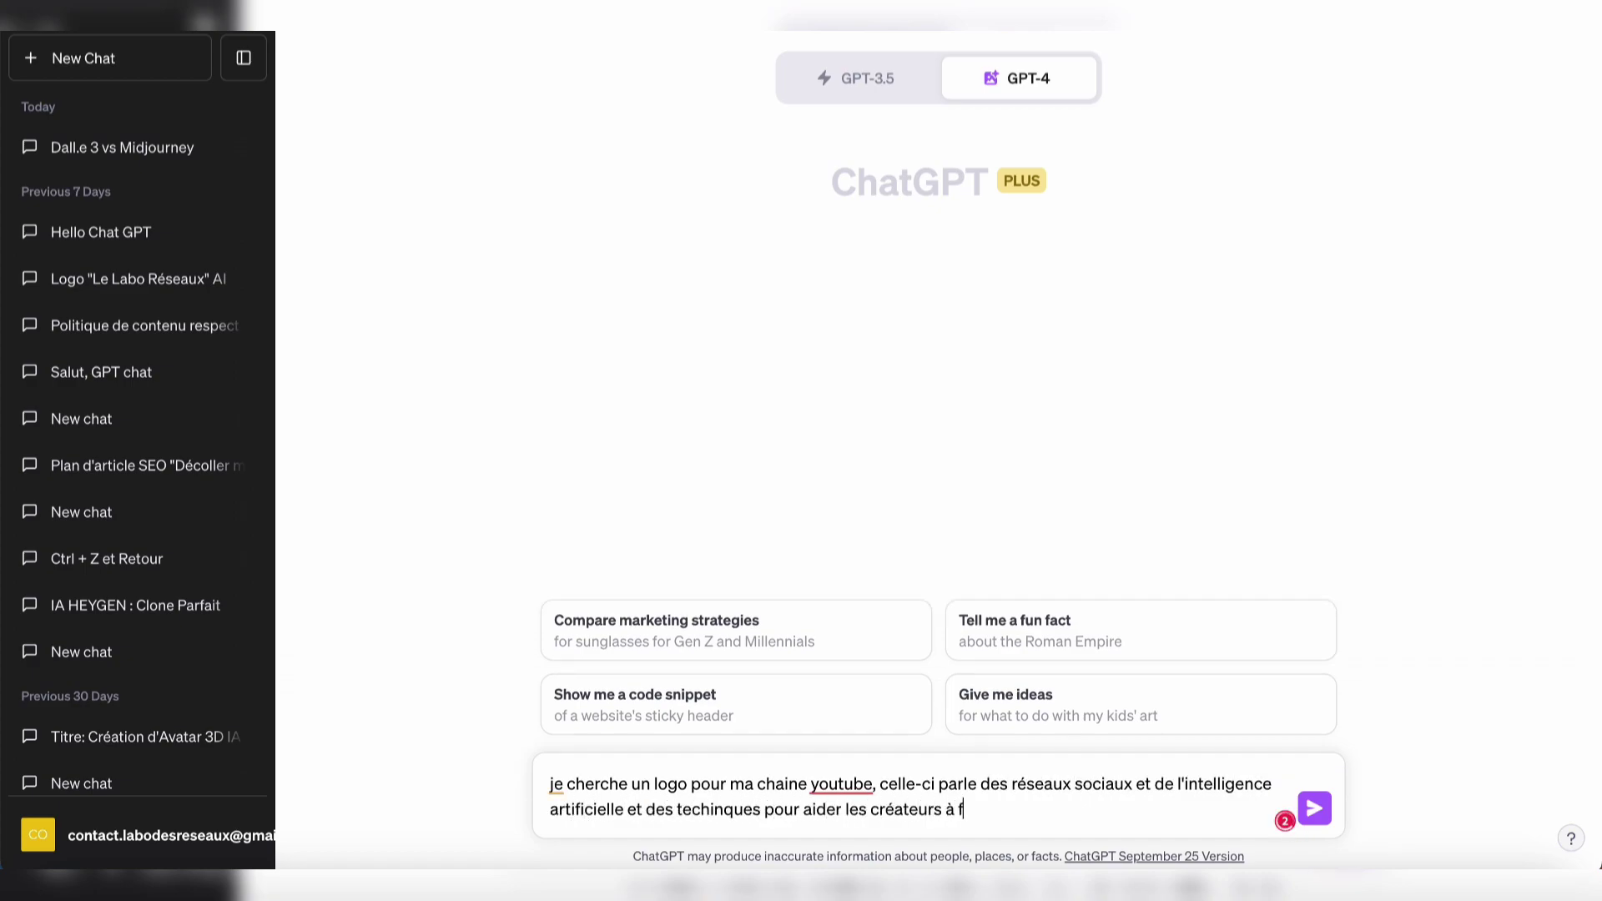
text(e s'appelle "Labo des Réseaux". Peux-tu me proposer un logo ?)
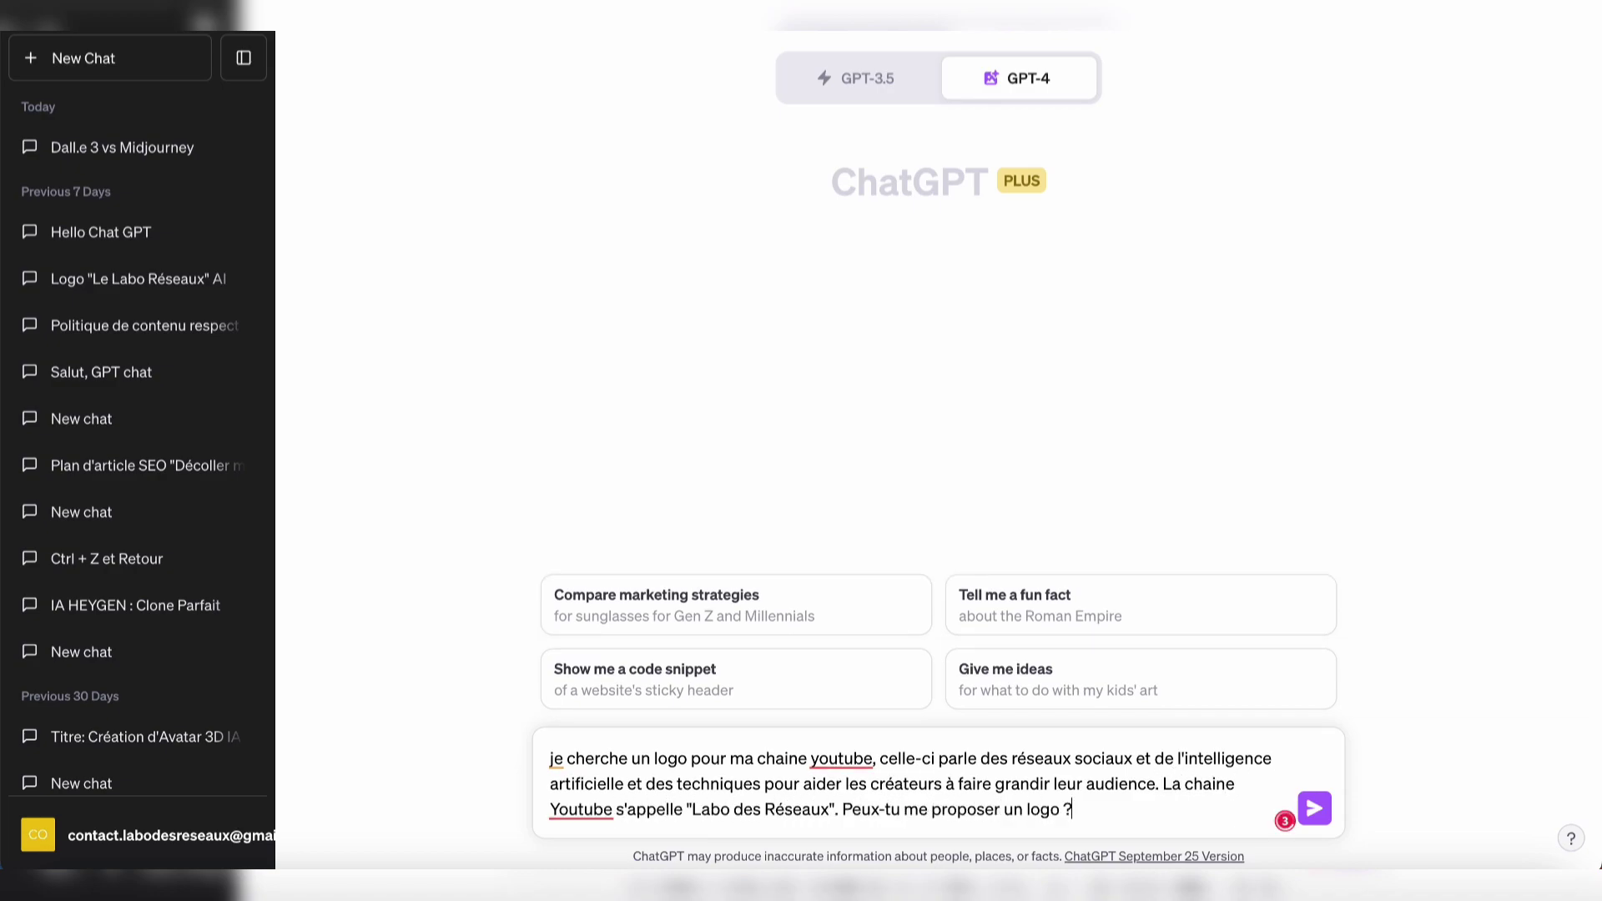
key(Return)
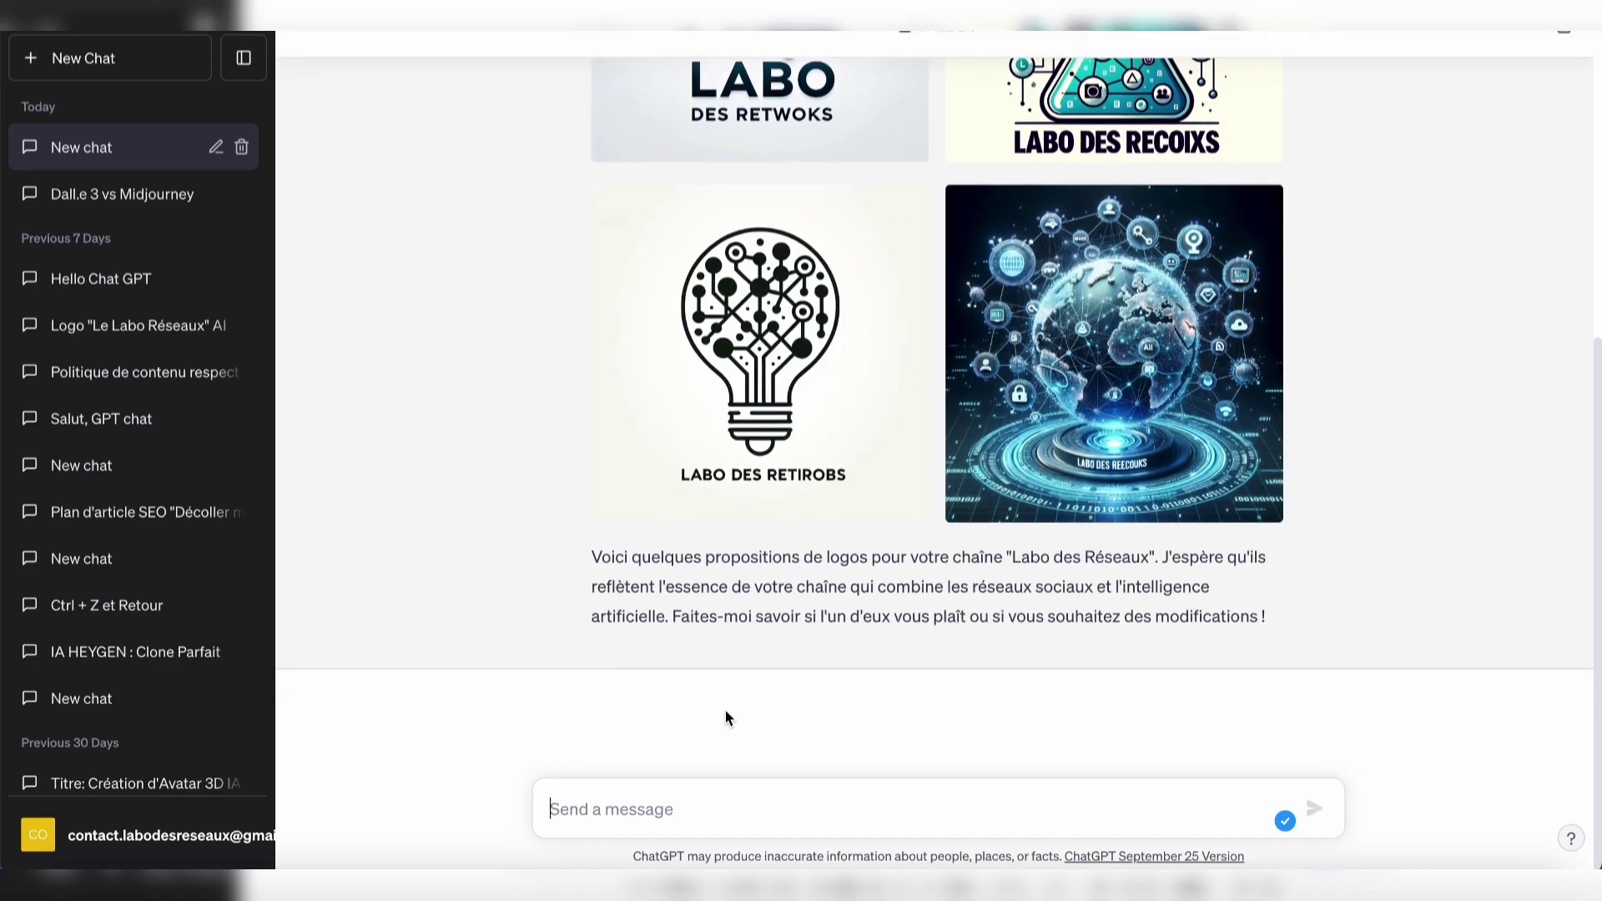
- Examine the four generated logo proposals enlarged, one after another, together with their prompts
scroll(1346, 388, up, 3)
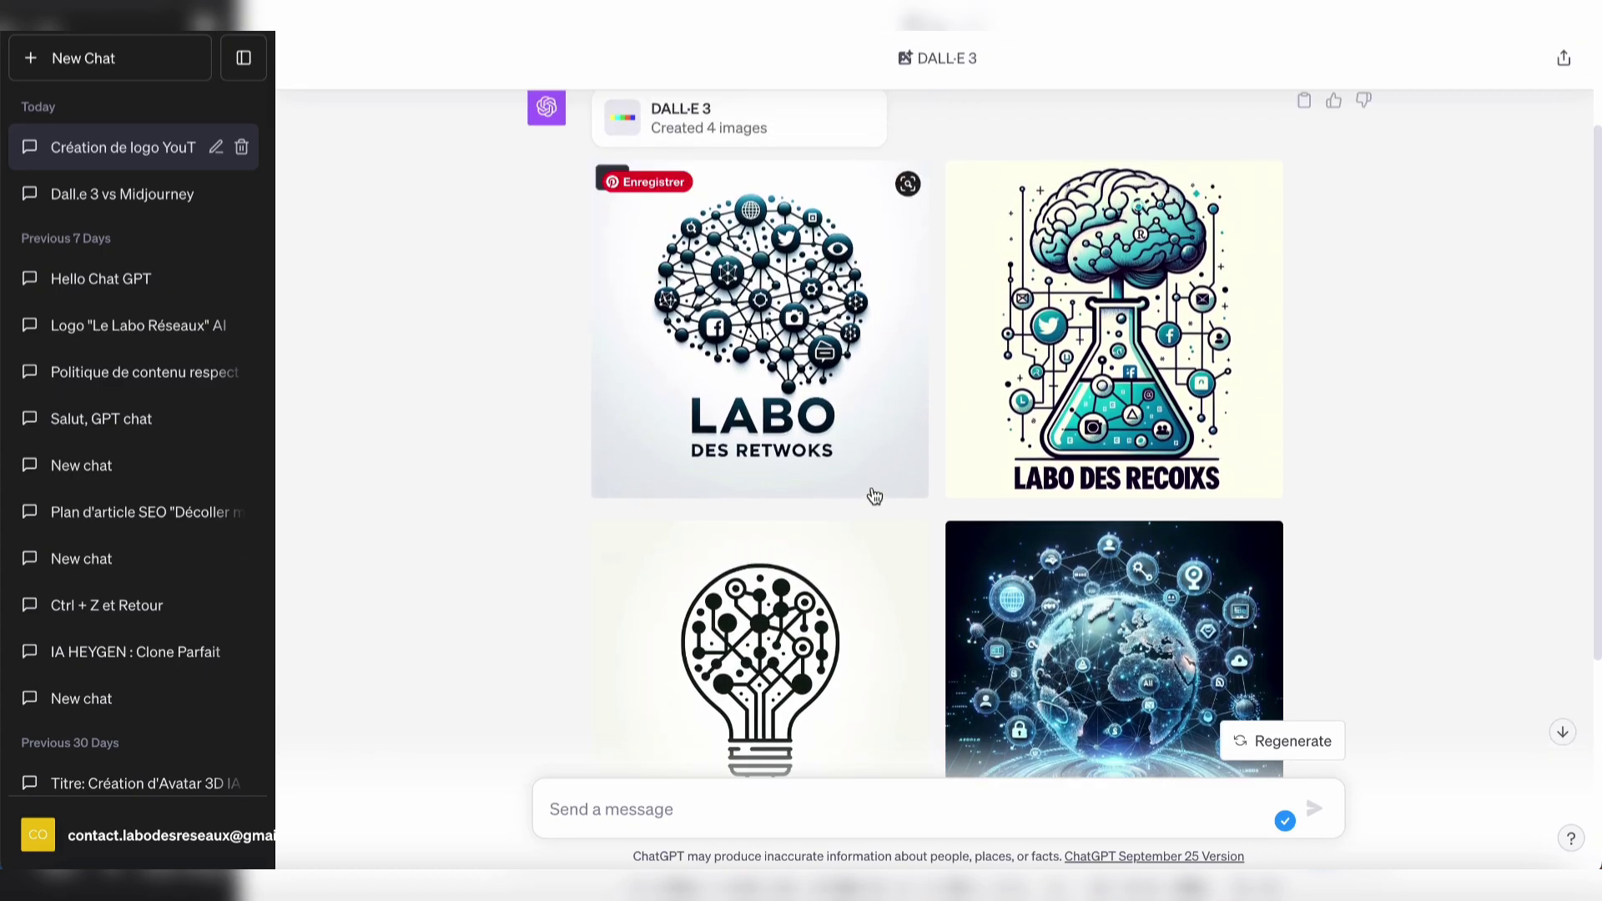
click(869, 490)
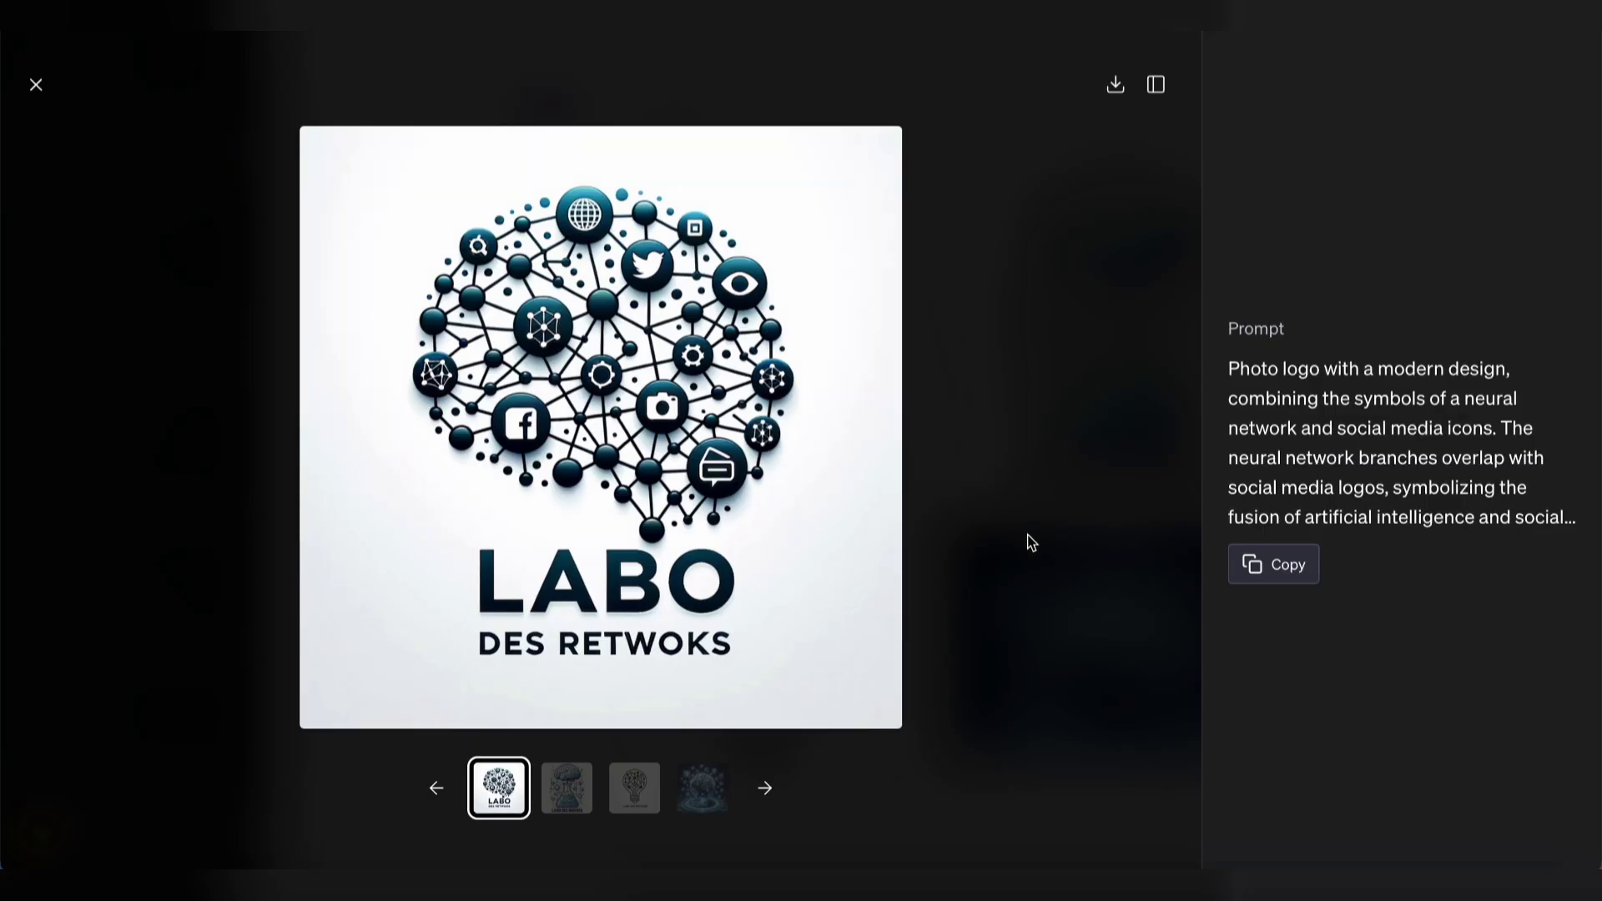
click(766, 788)
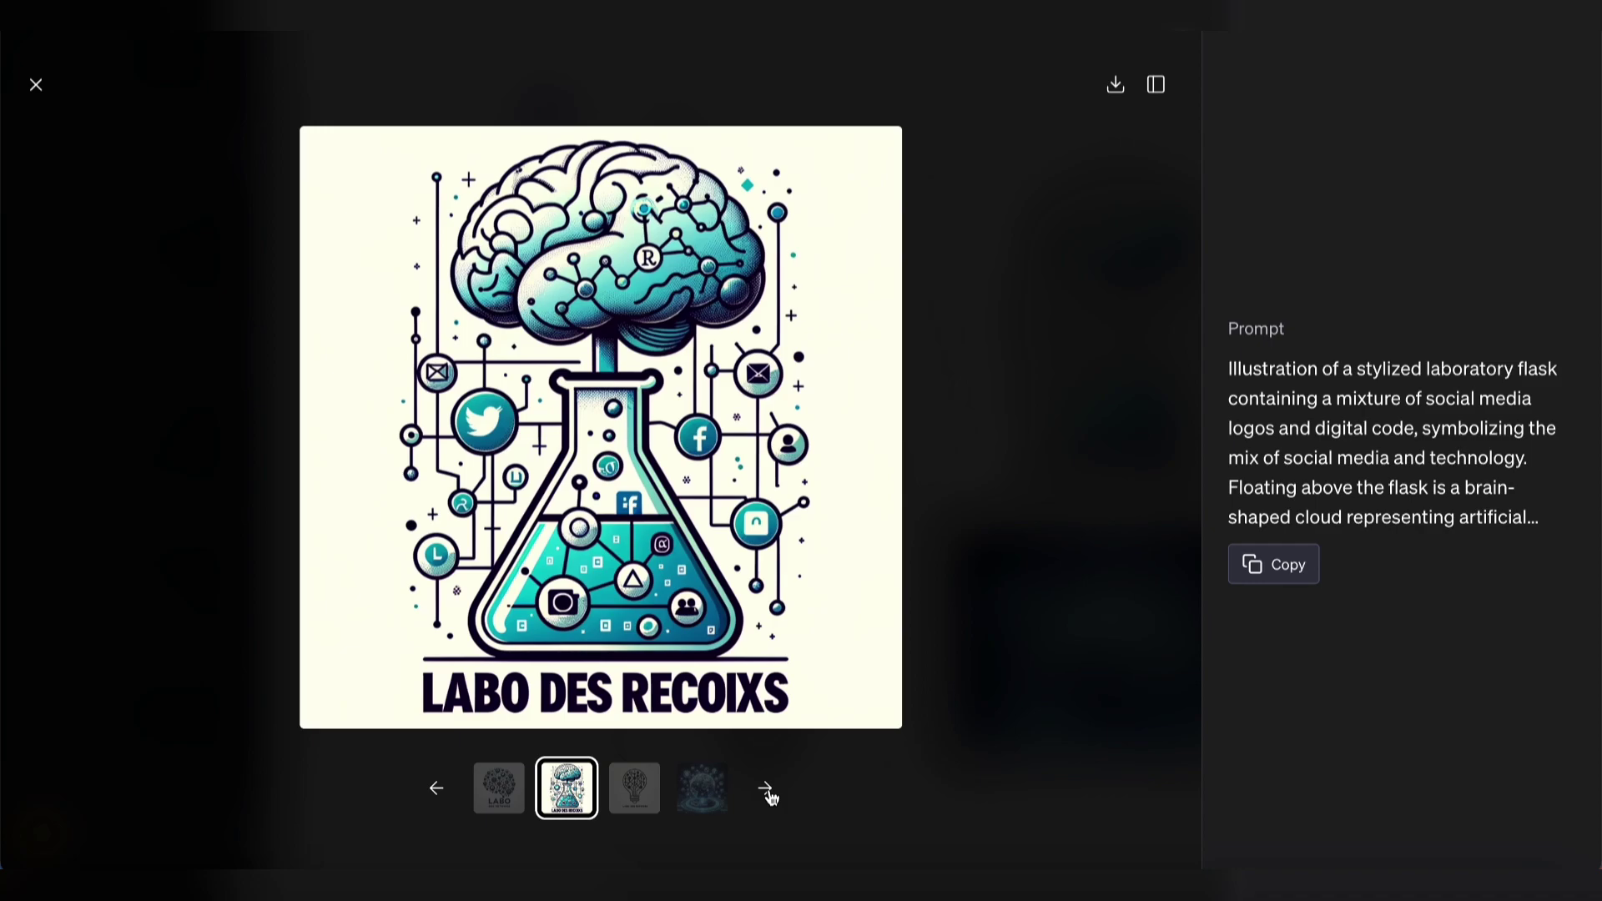
click(765, 789)
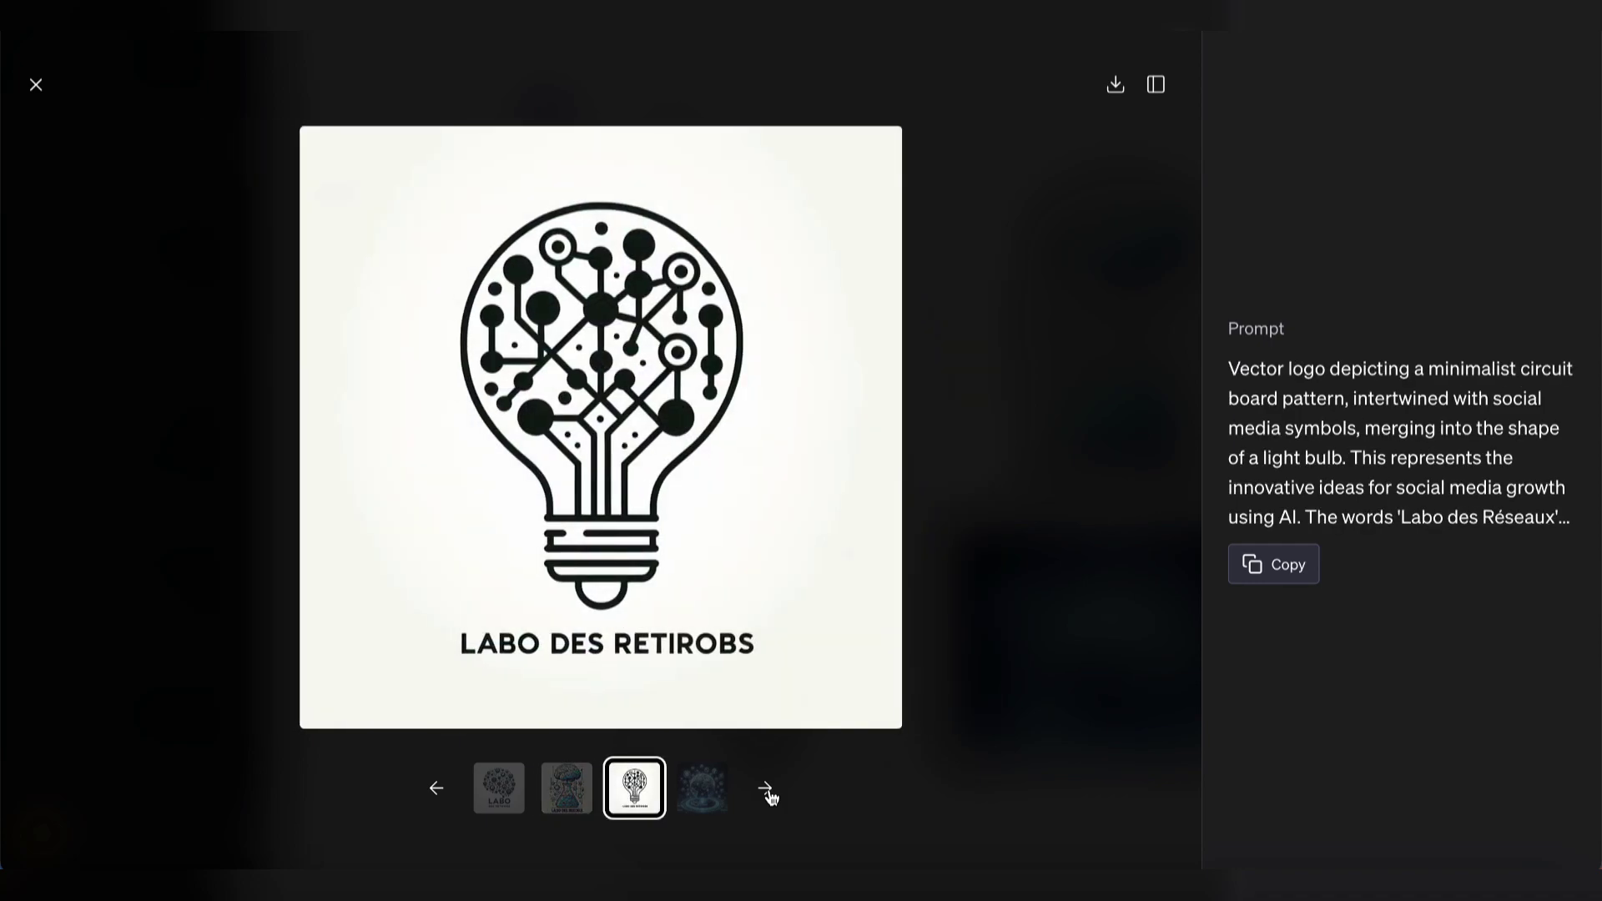
click(768, 793)
click(439, 793)
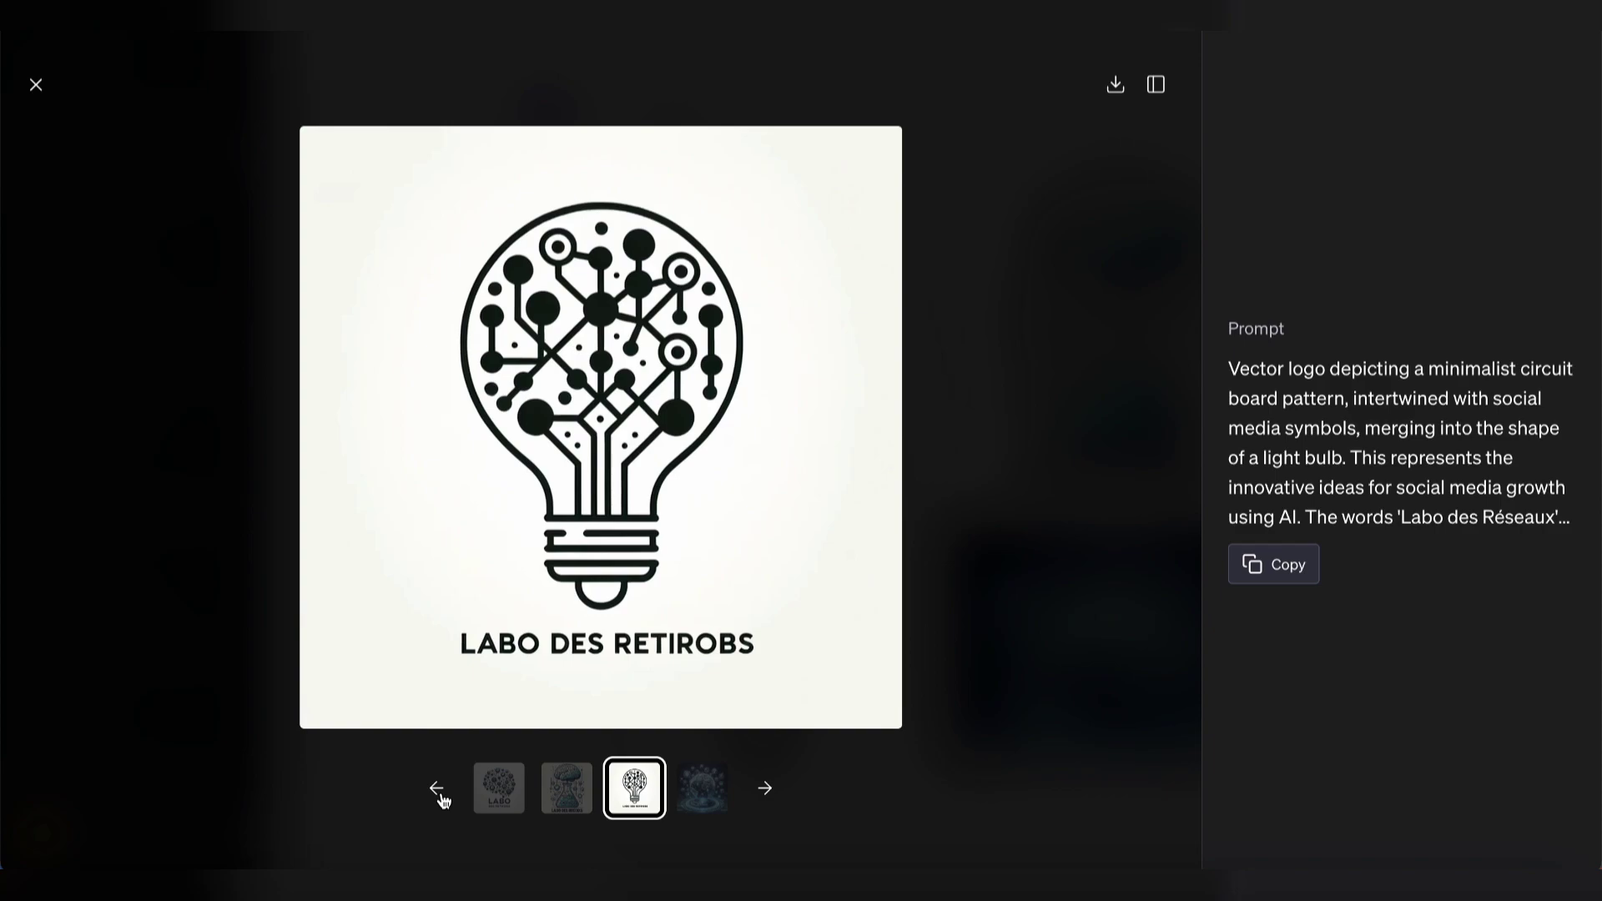
click(439, 793)
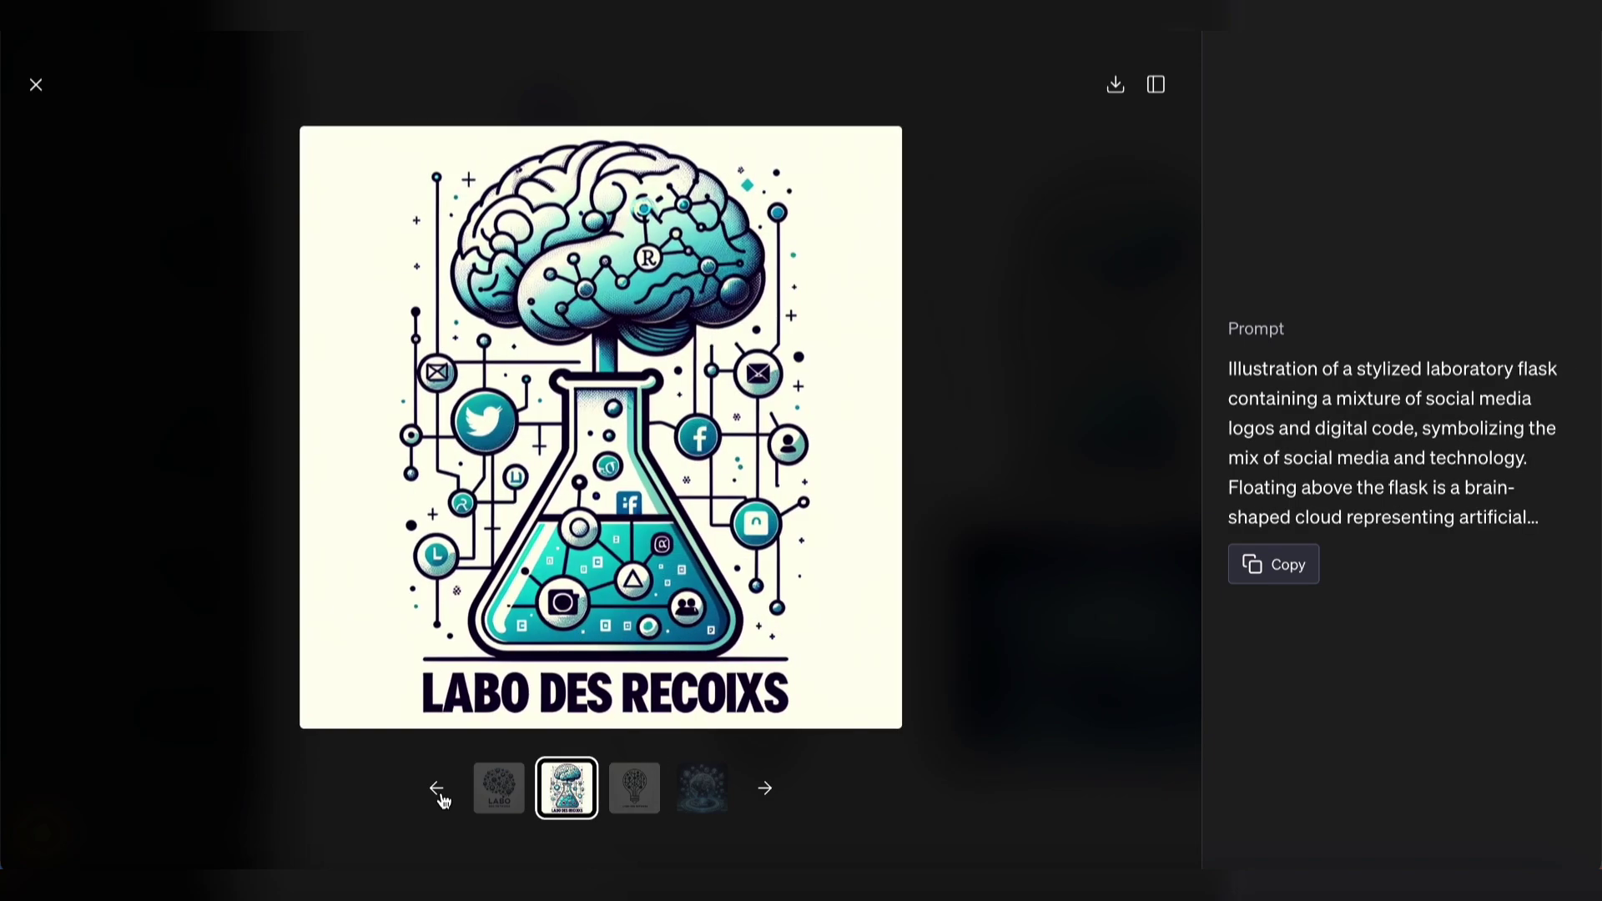
click(439, 793)
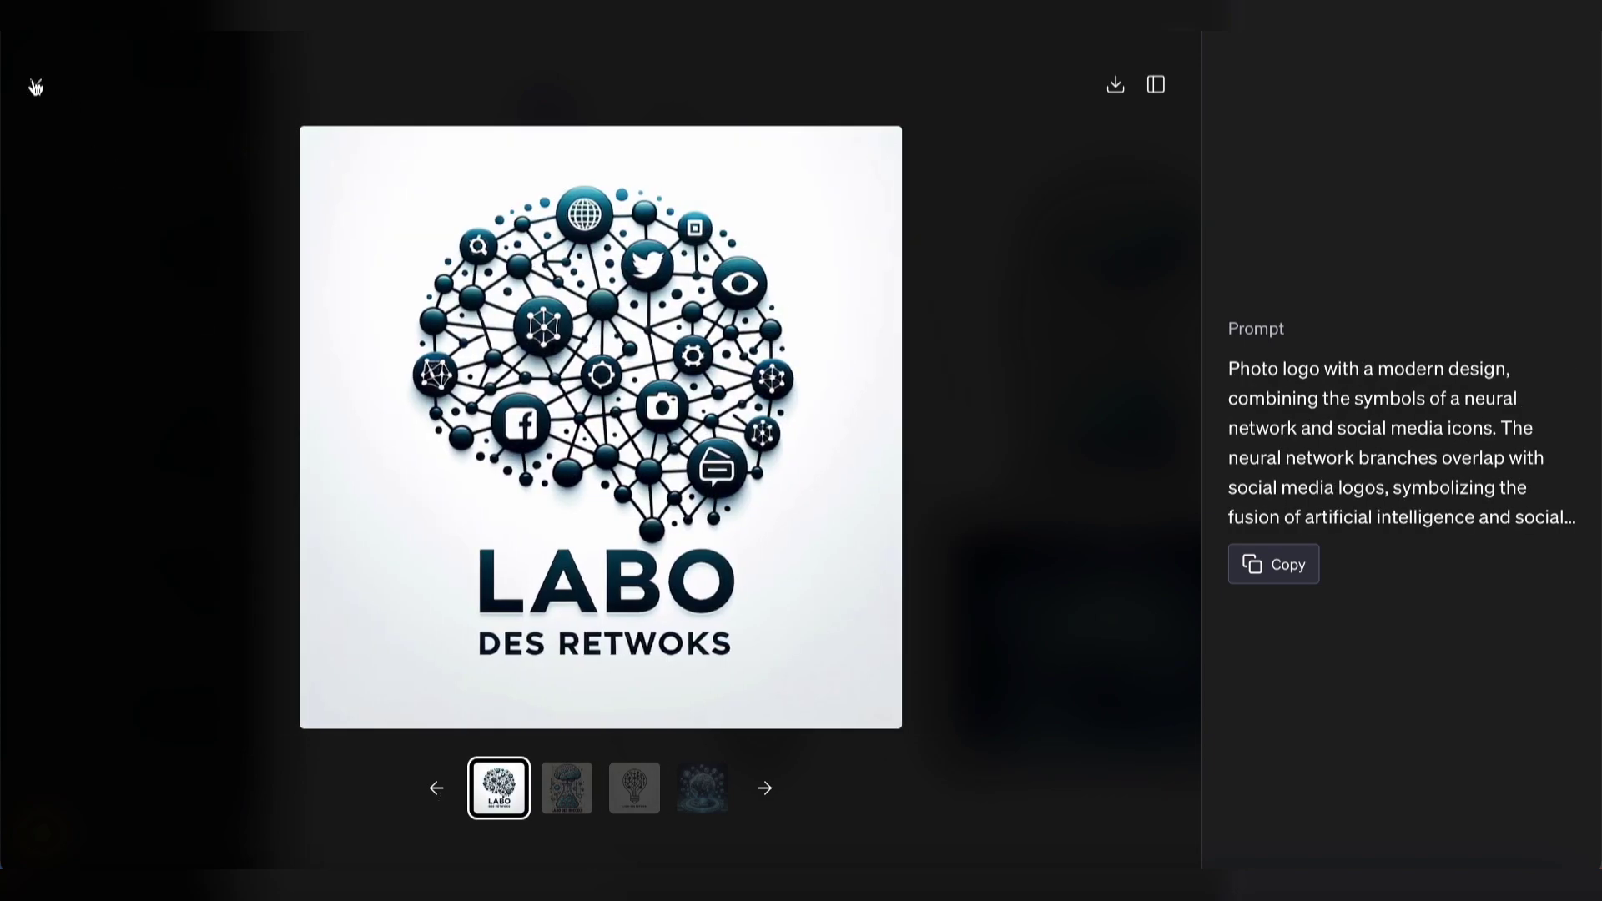
click(36, 88)
- Ask in French for a round logo without text, adapted to the dimensions of YouTube or Instagram profile photos
scroll(490, 393, down, 5)
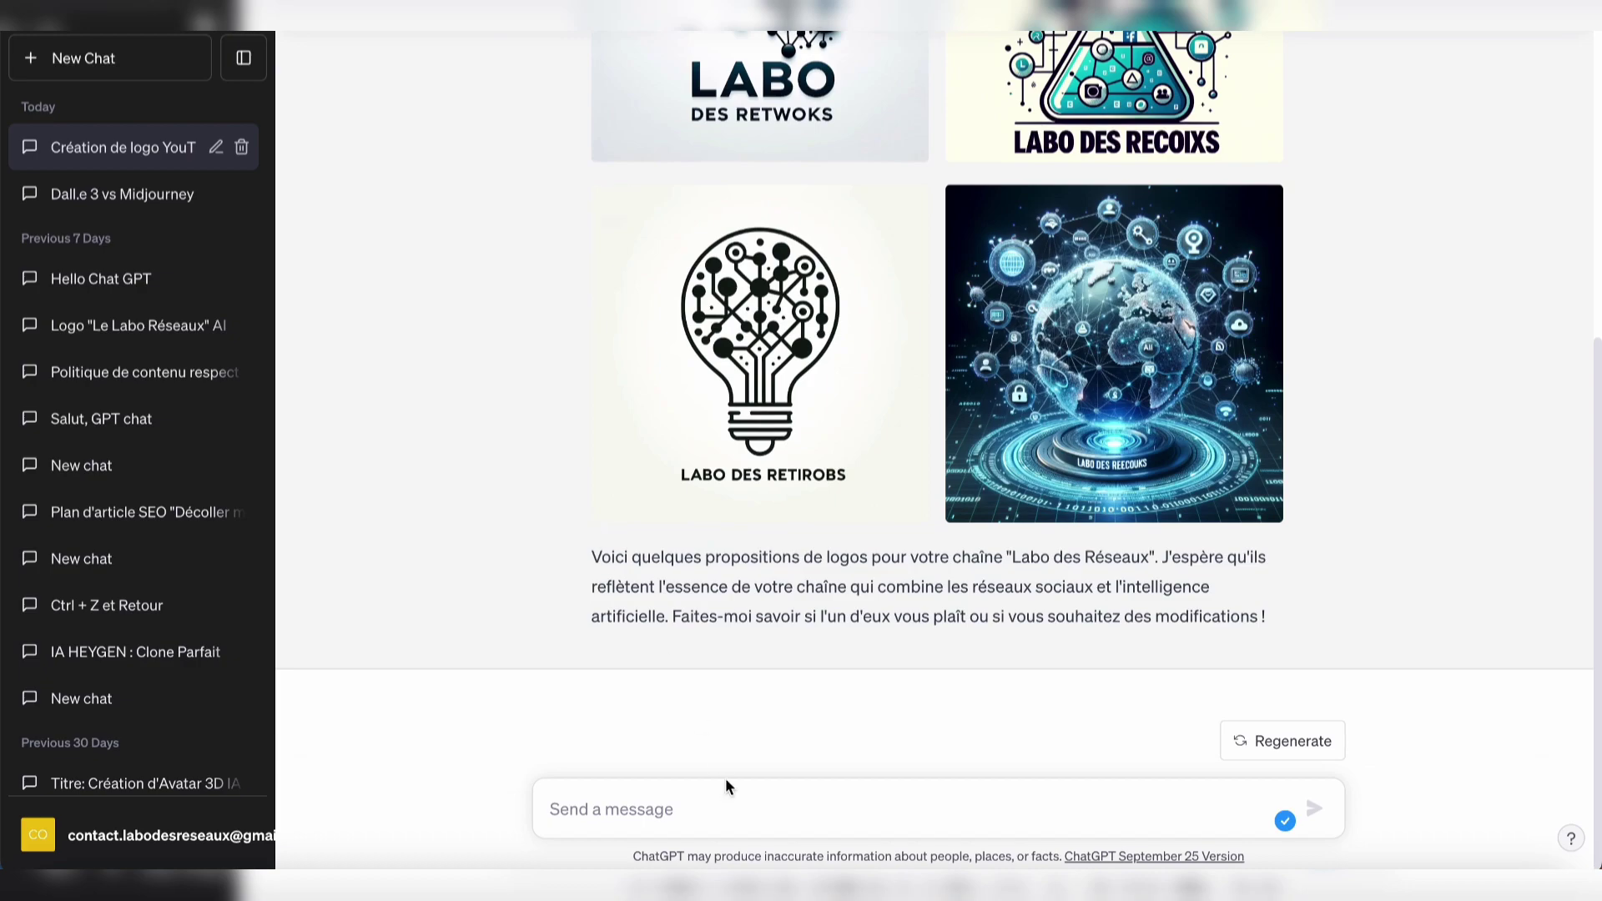
click(665, 814)
text(je ne veux pas avoir de texte sur mon logo et je veux que cel)
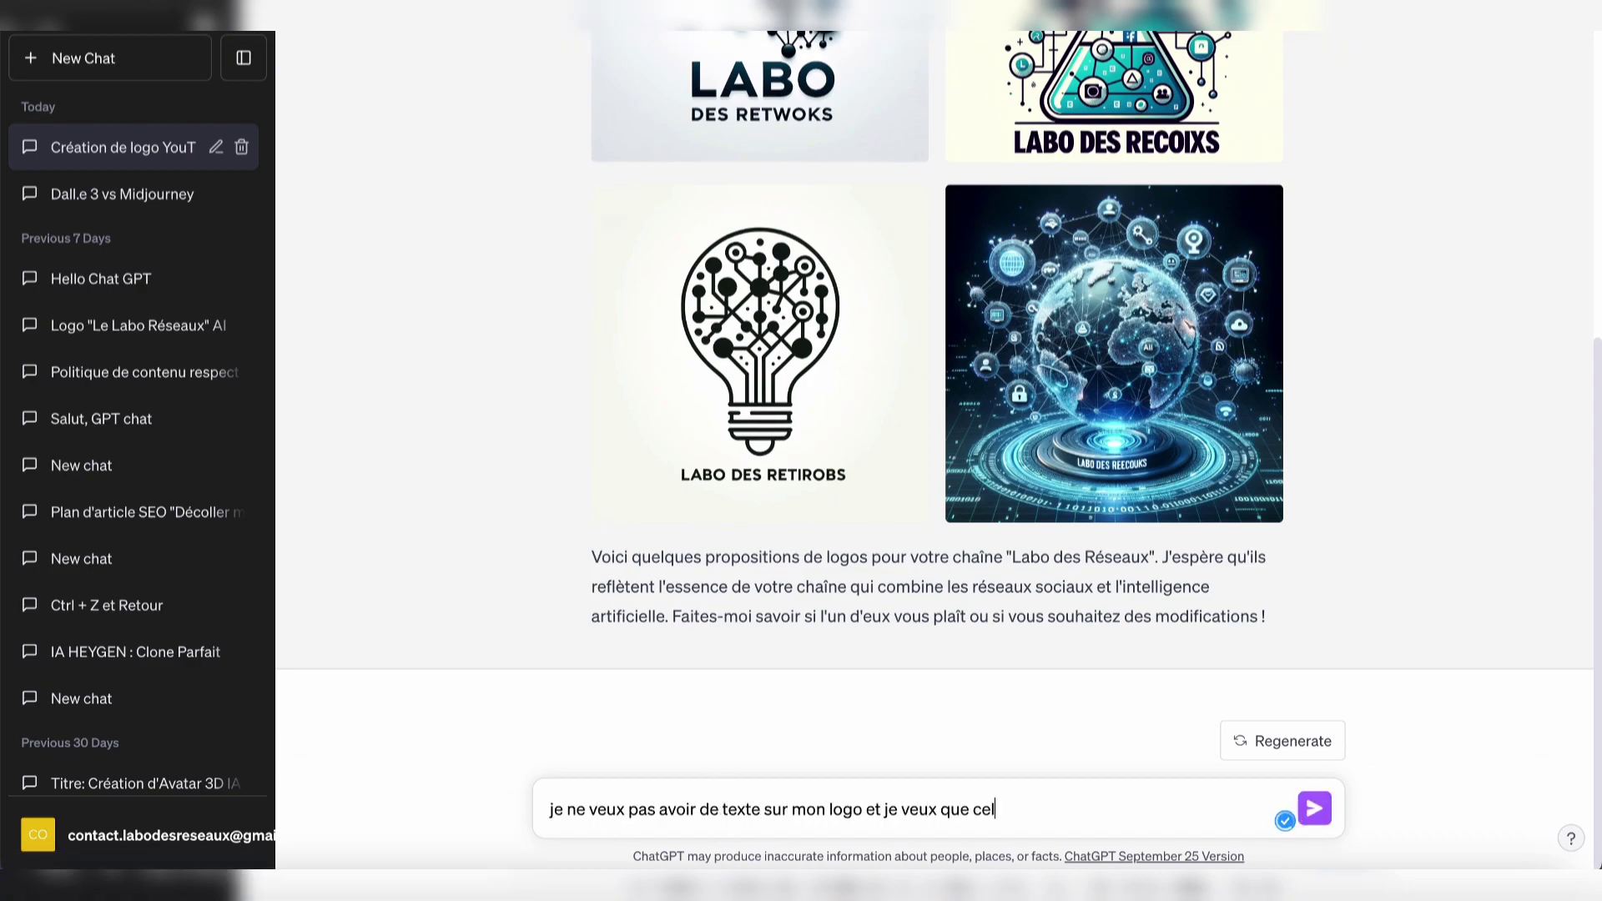
text(ui-ci s'adapte aux dimensions d)
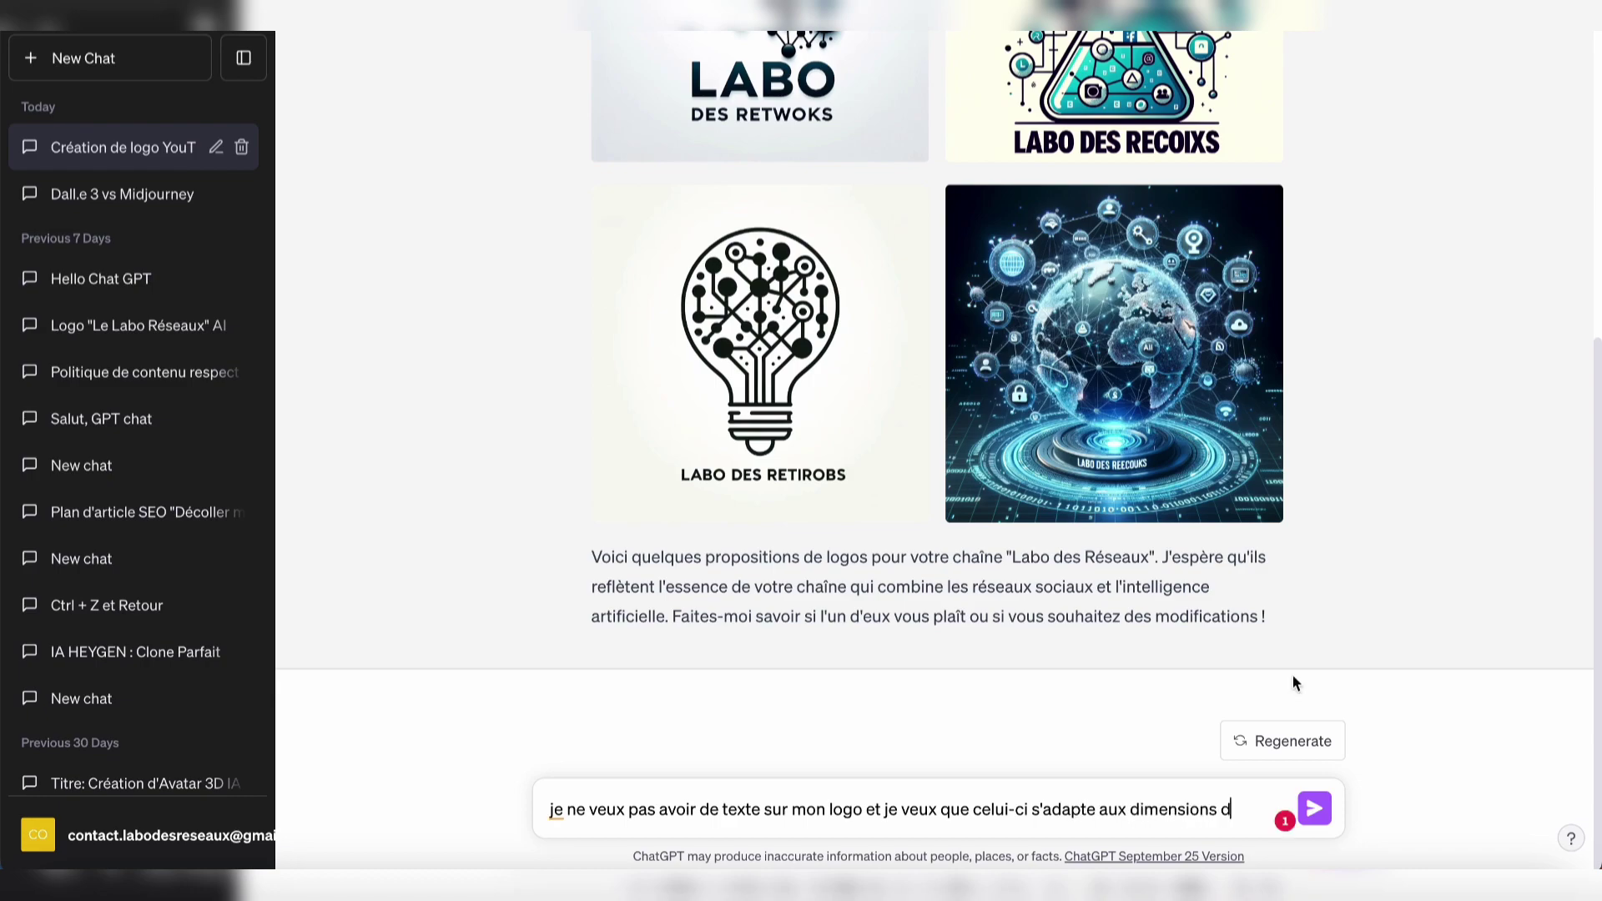
text(es photos de profil de youtube ou instagram, le logo doit être rond)
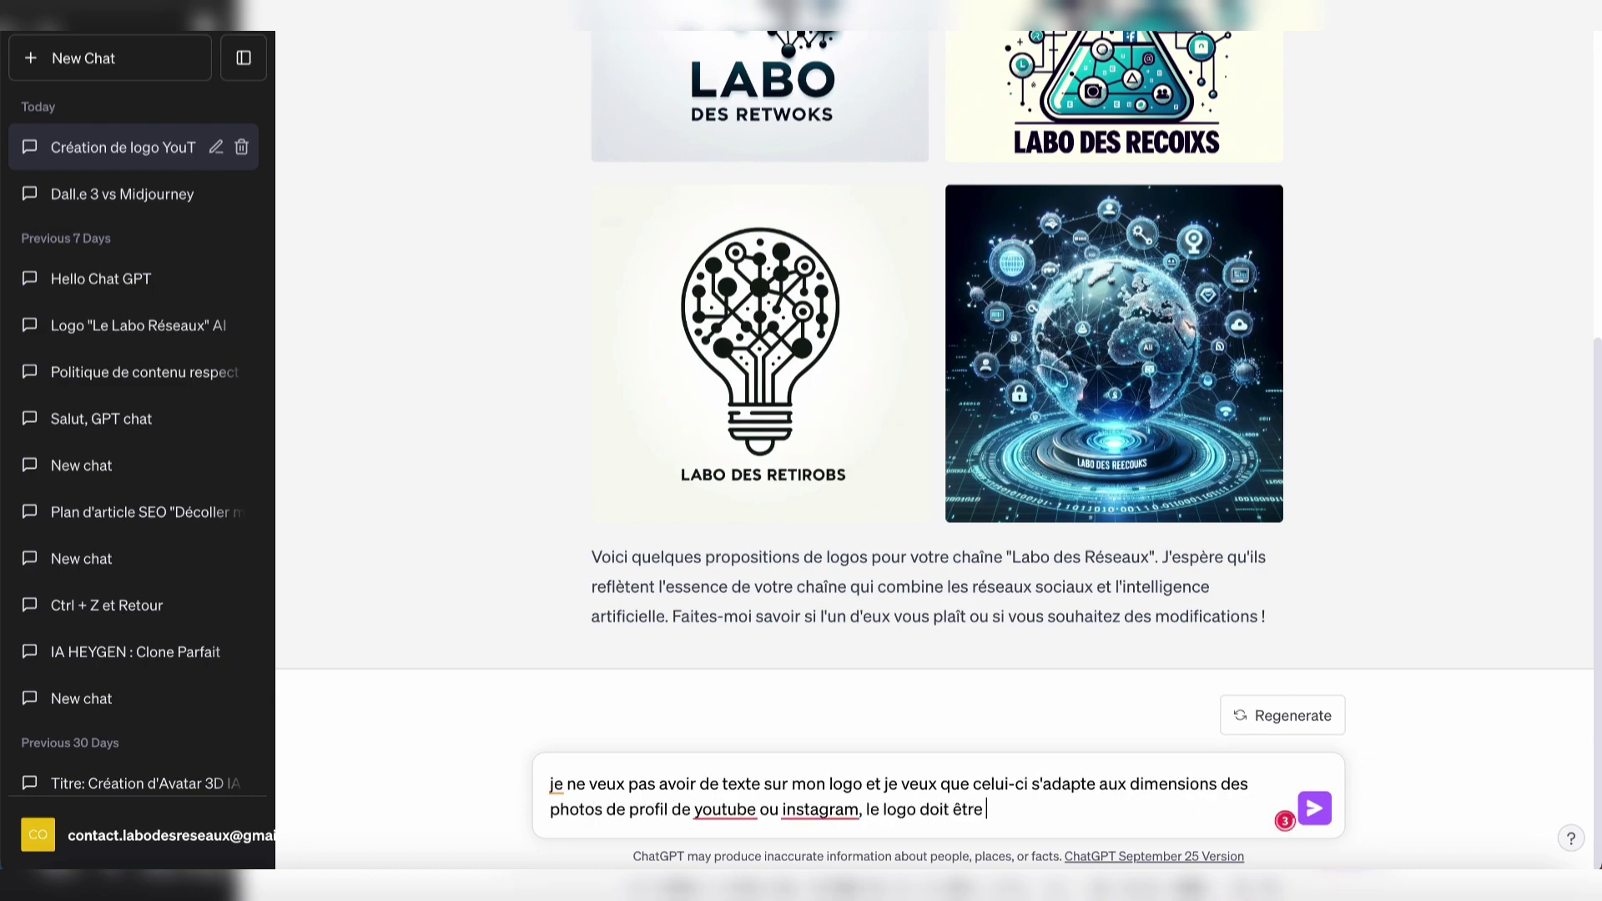
key(Return)
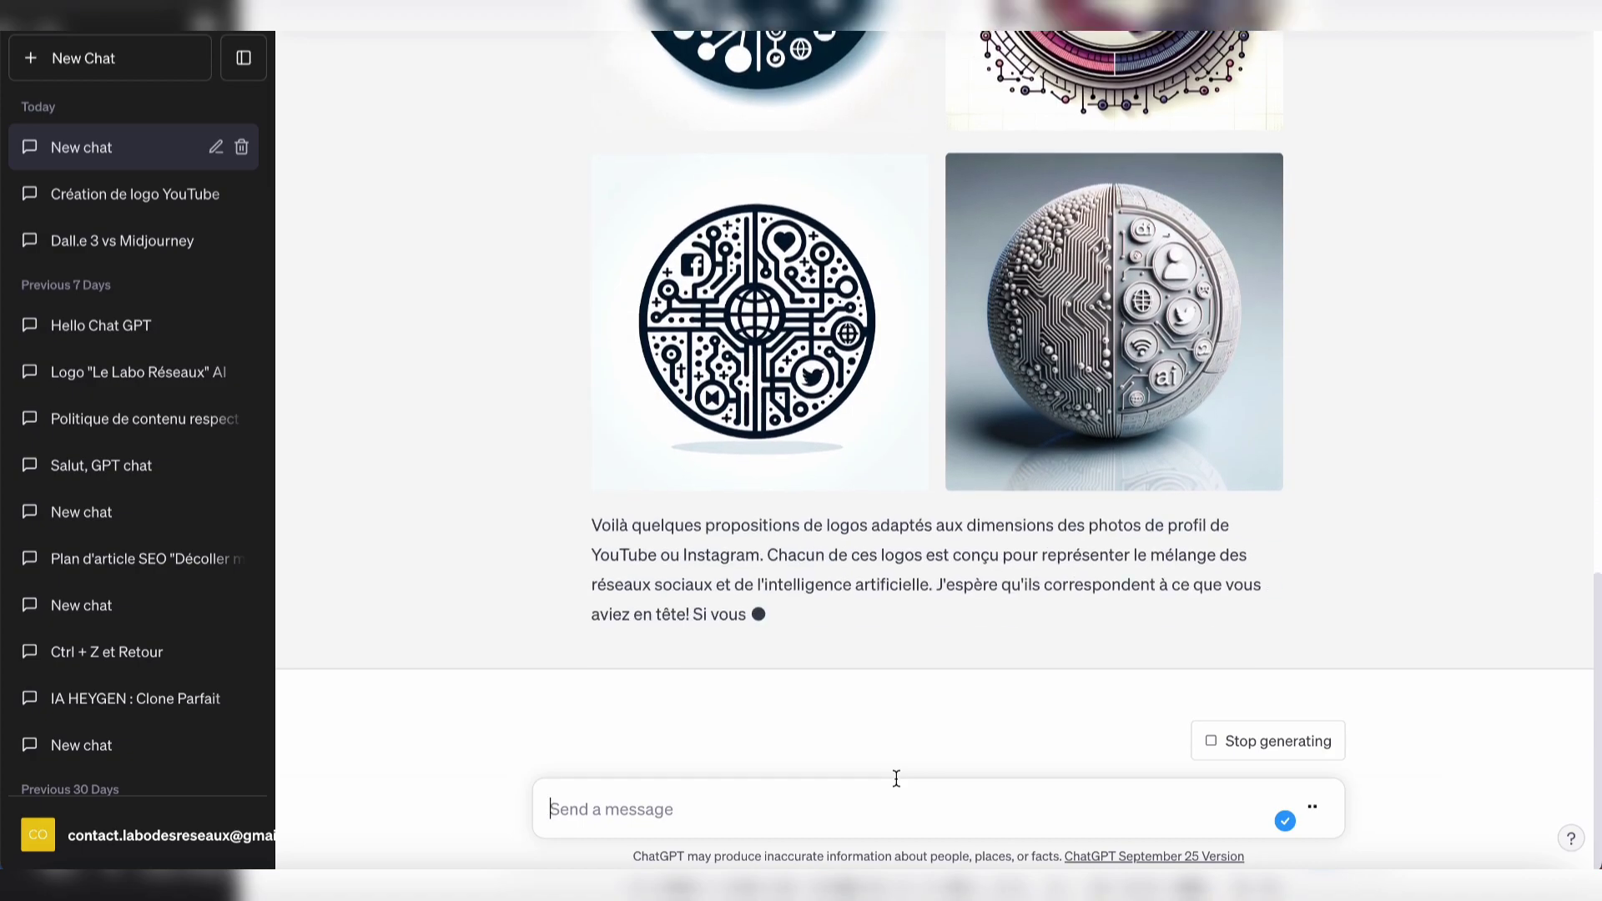
- Examine the four round logo proposals enlarged, from the blue circular design to the 3D sphere and back
scroll(926, 607, up, 5)
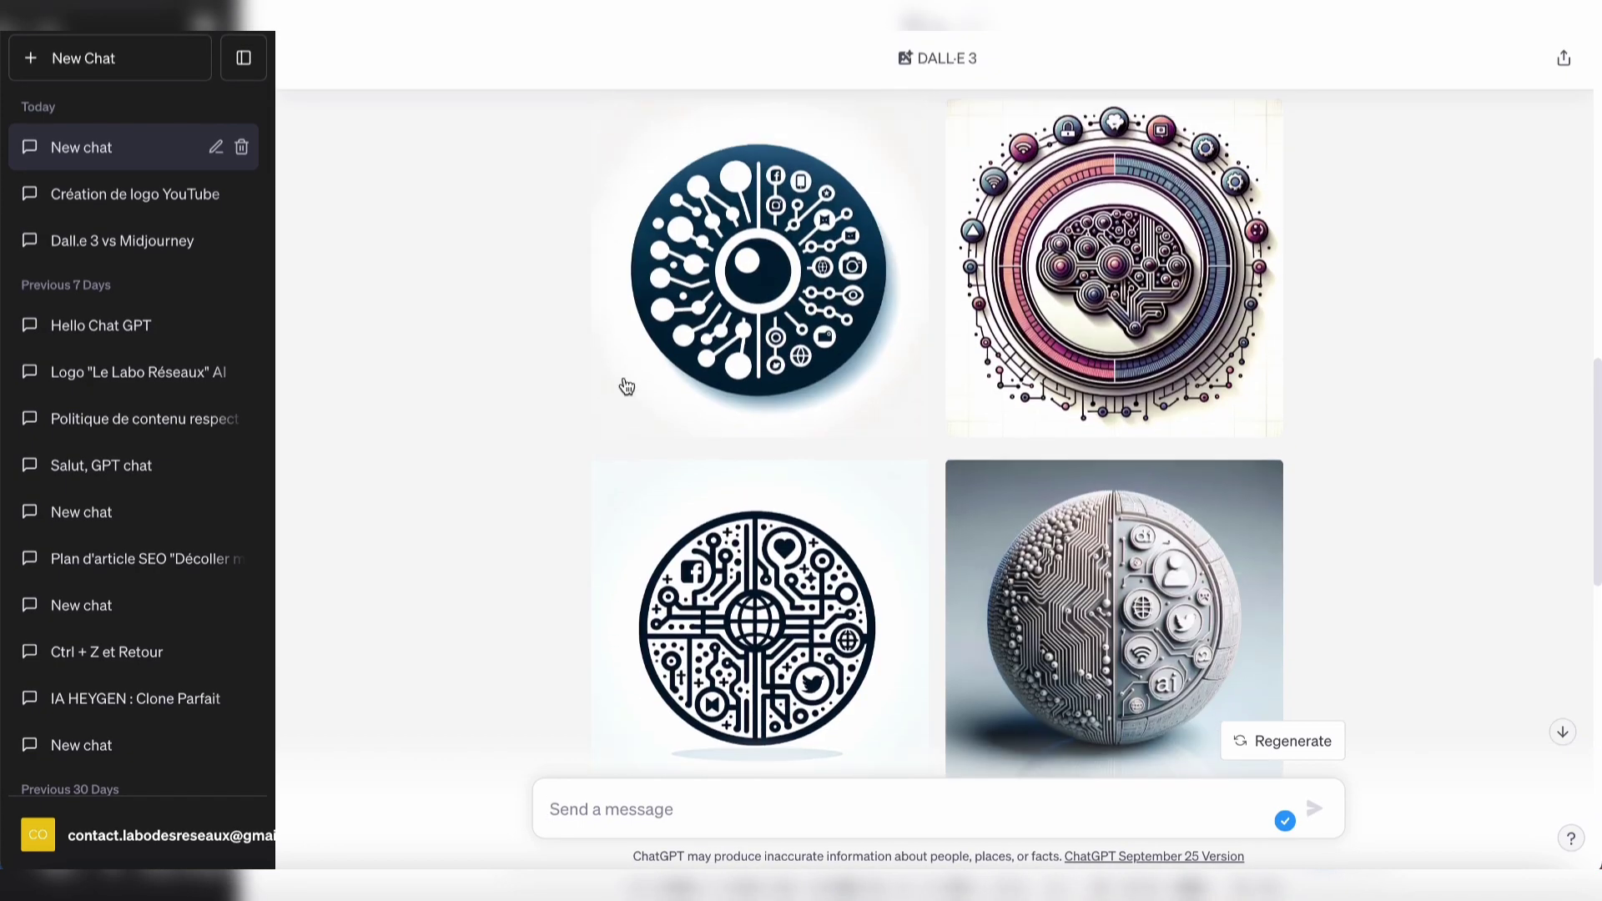
click(625, 377)
click(766, 788)
click(766, 788)
click(766, 789)
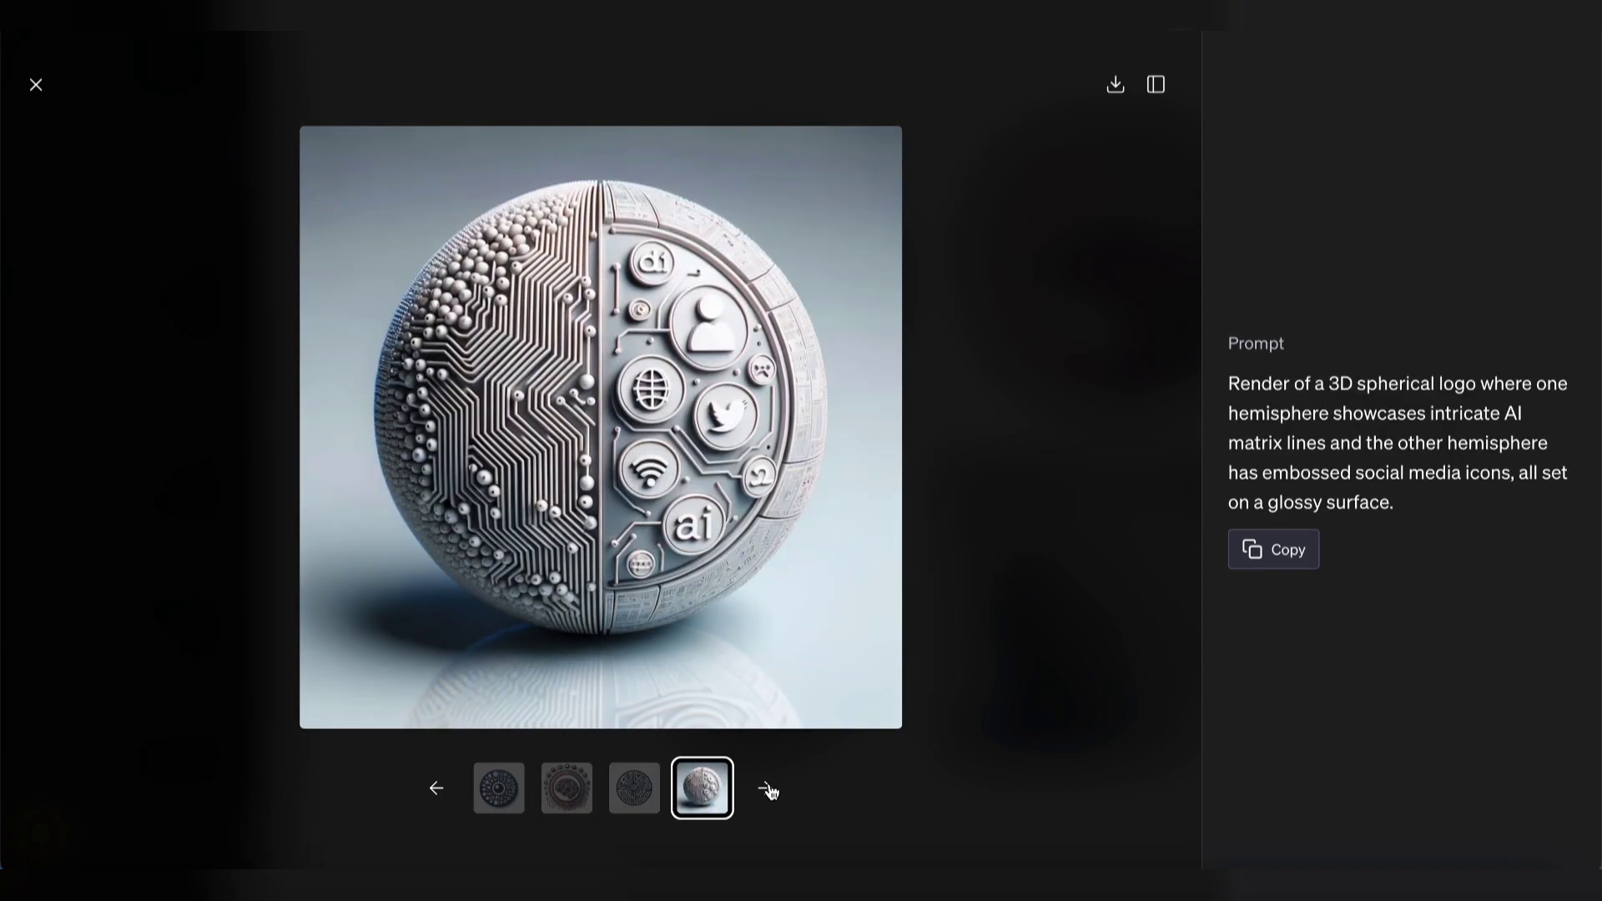
click(436, 788)
click(435, 789)
click(435, 788)
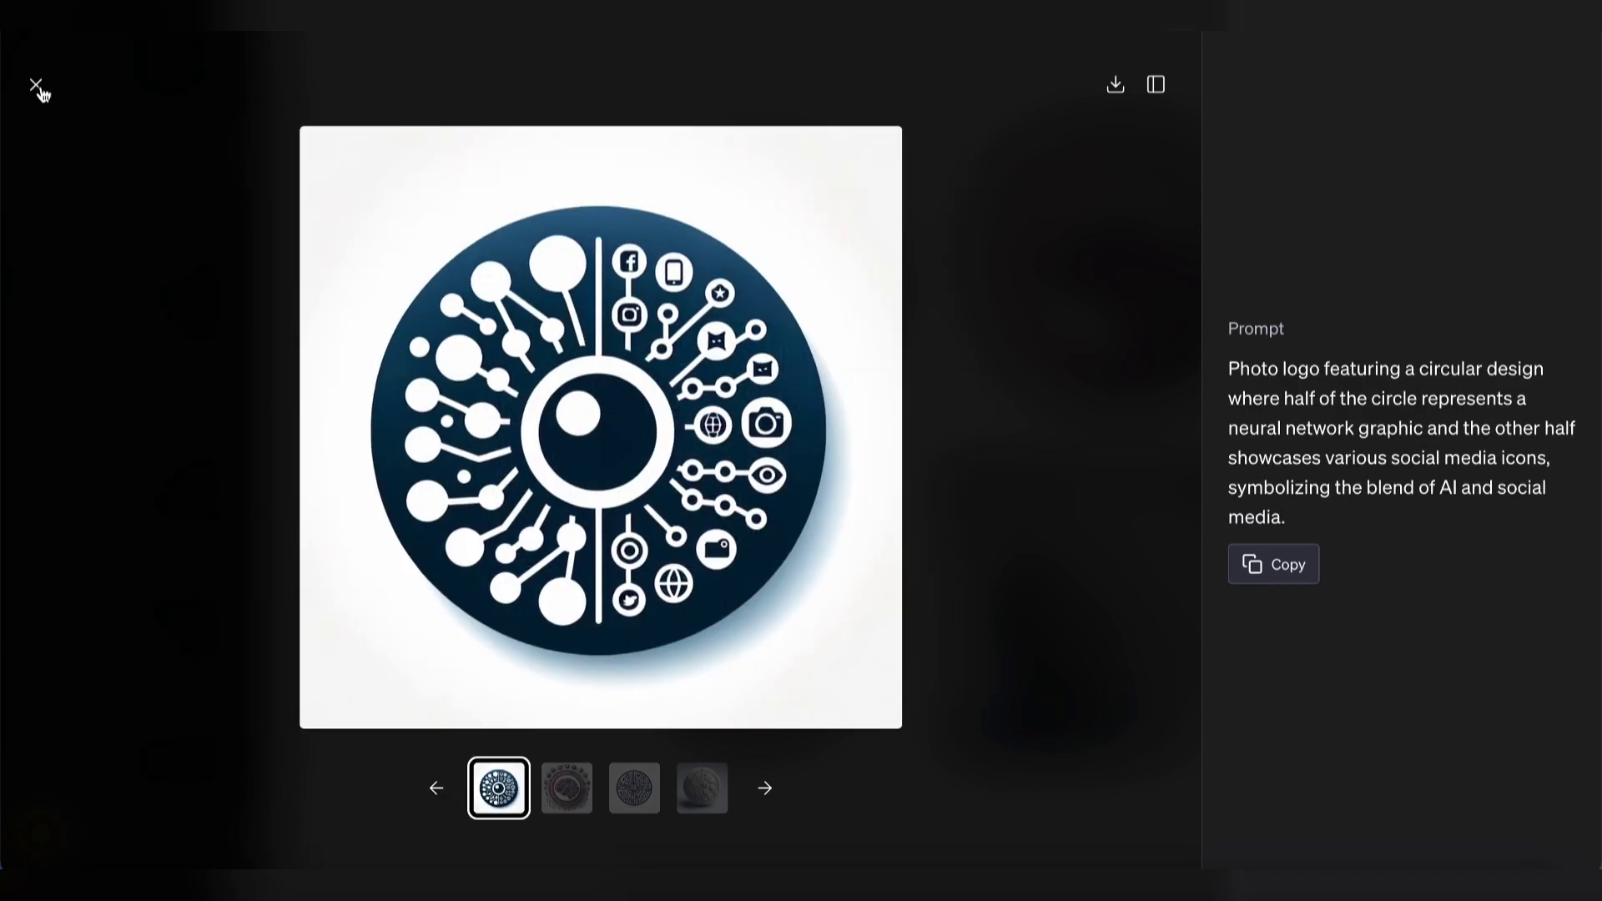
click(36, 84)
- Ask for the first proposal in red on a white background with "prend moi la première proposition , fais le en rouge sur un fond blanc"
scroll(478, 552, down, 1)
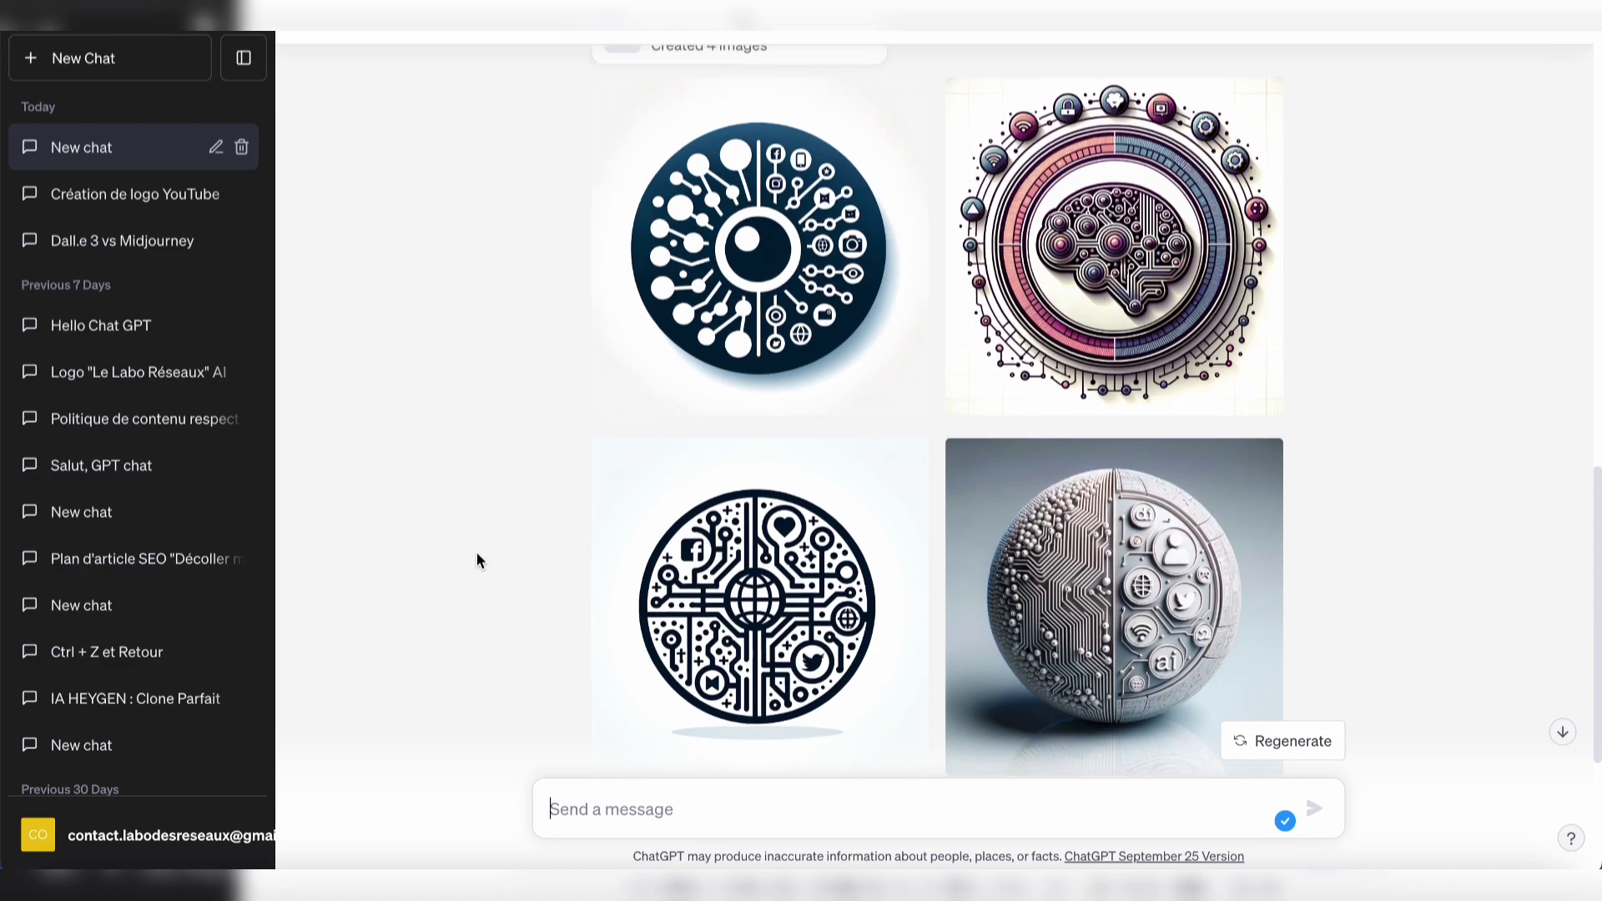
text(prend moi la première proposition , fais le en rouge sur un fond blanc)
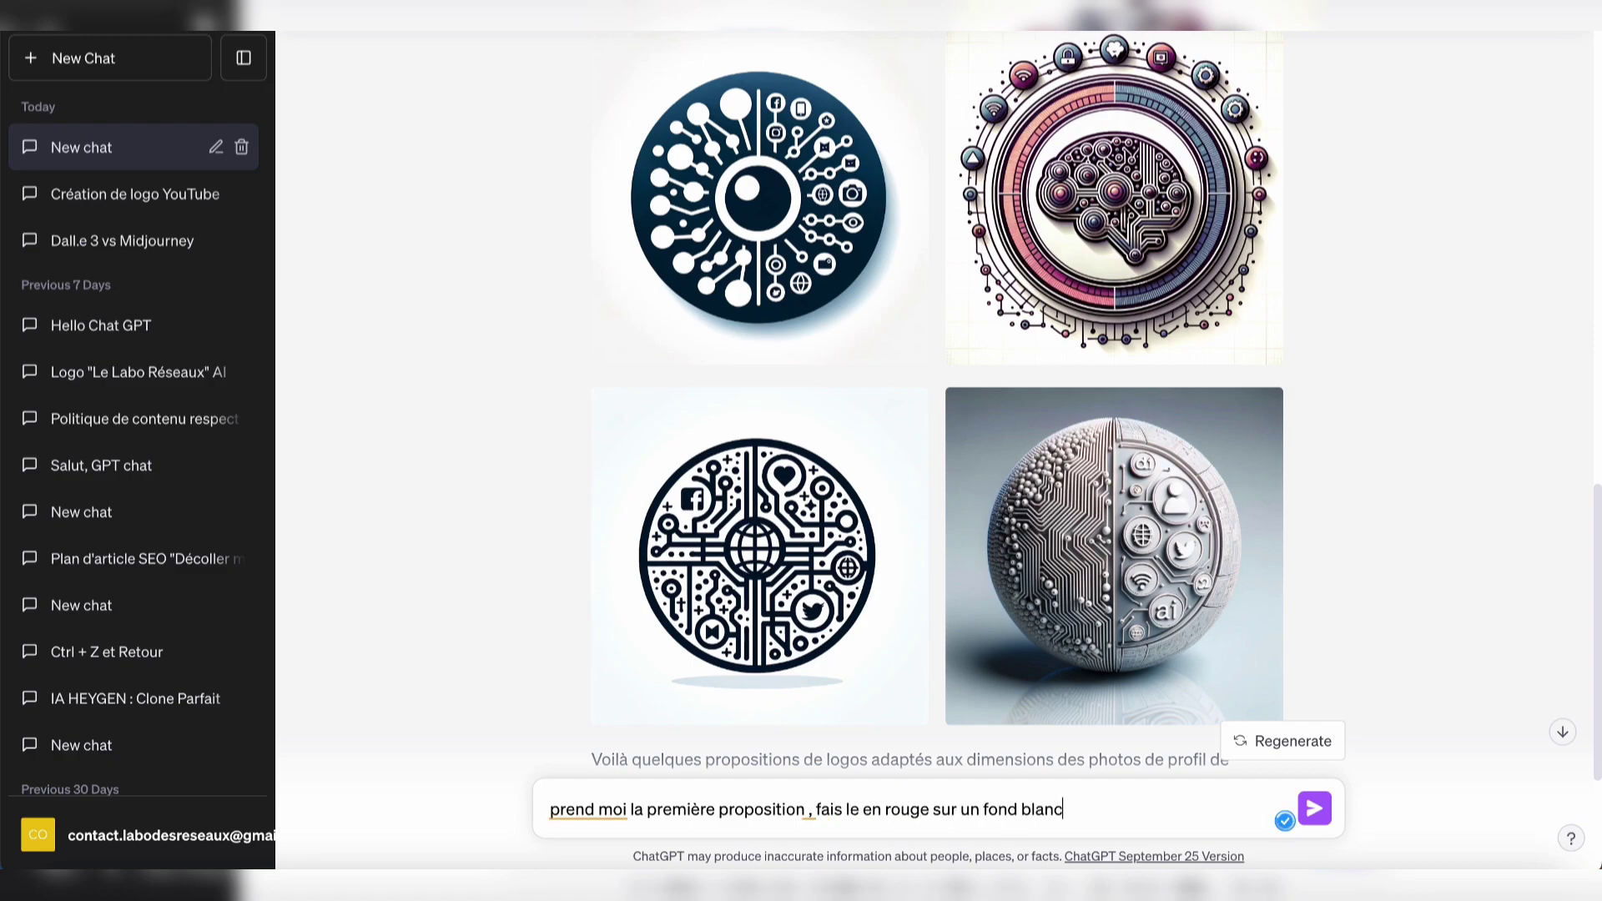
key(Return)
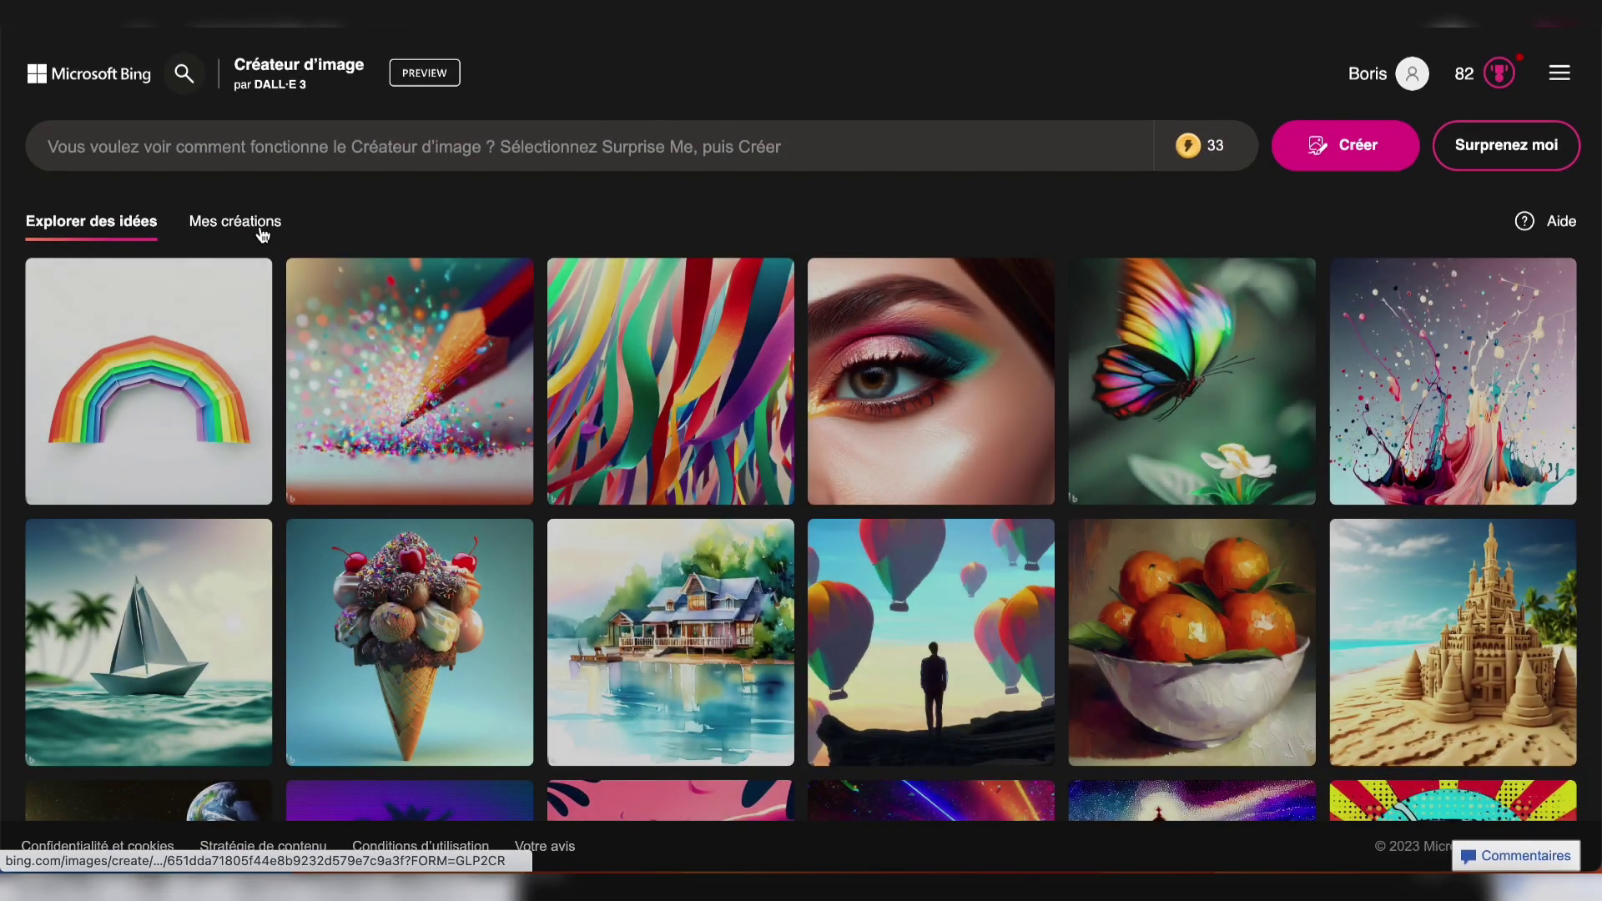
- In Bing Image Creator, open Mes créations and browse the recent image sets, from the YouTube logos to the "It's not art" protesters
click(262, 227)
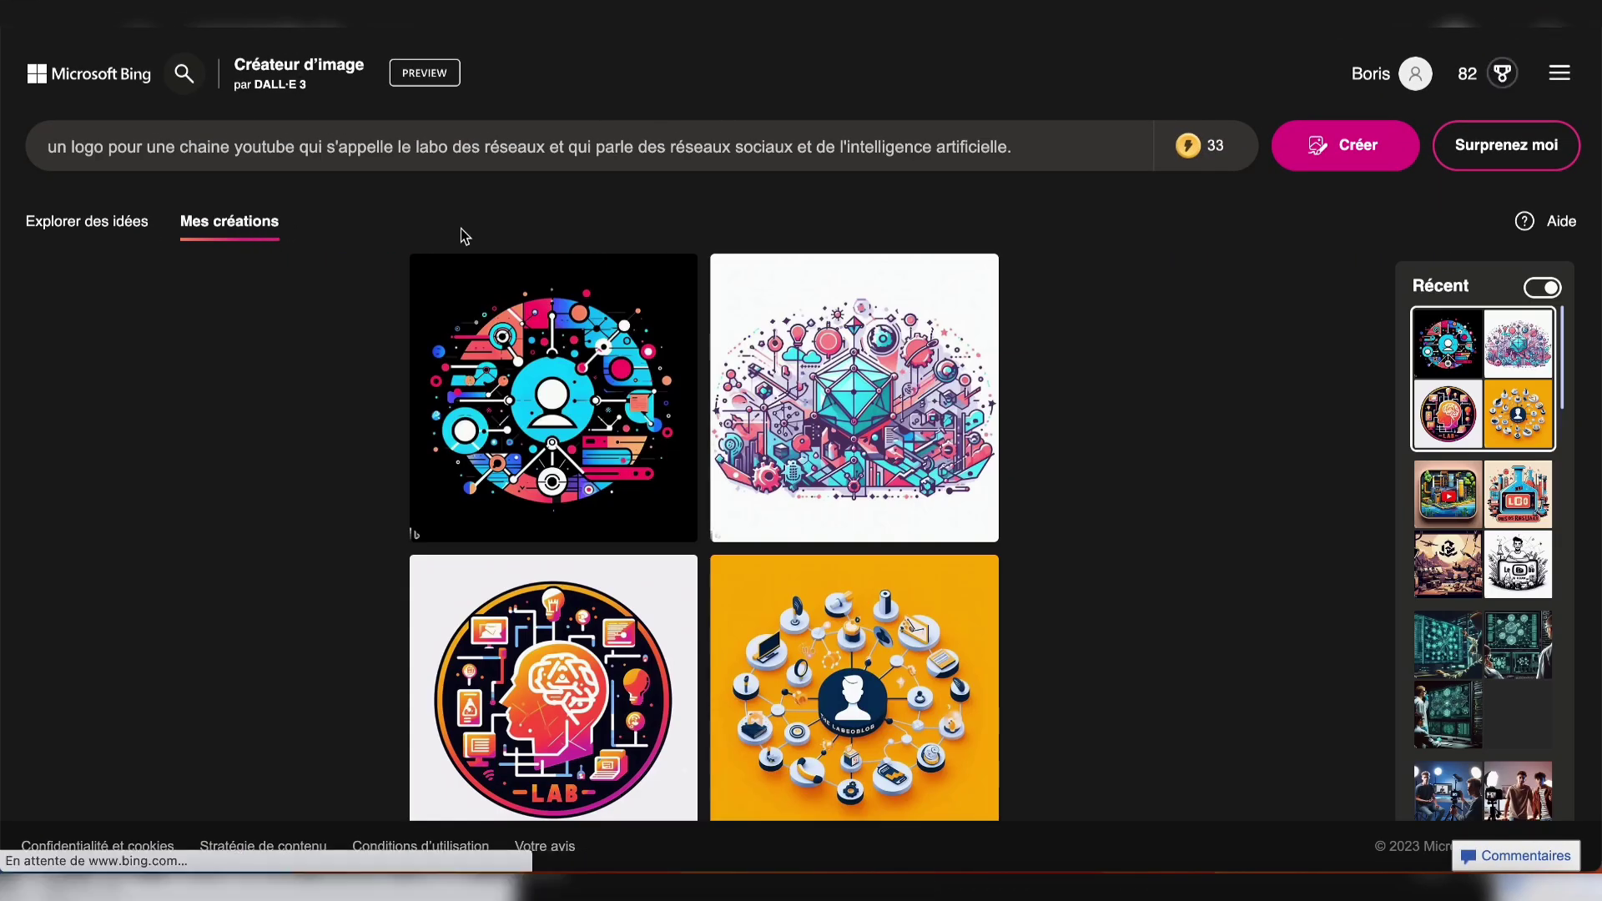
click(1494, 551)
click(1513, 645)
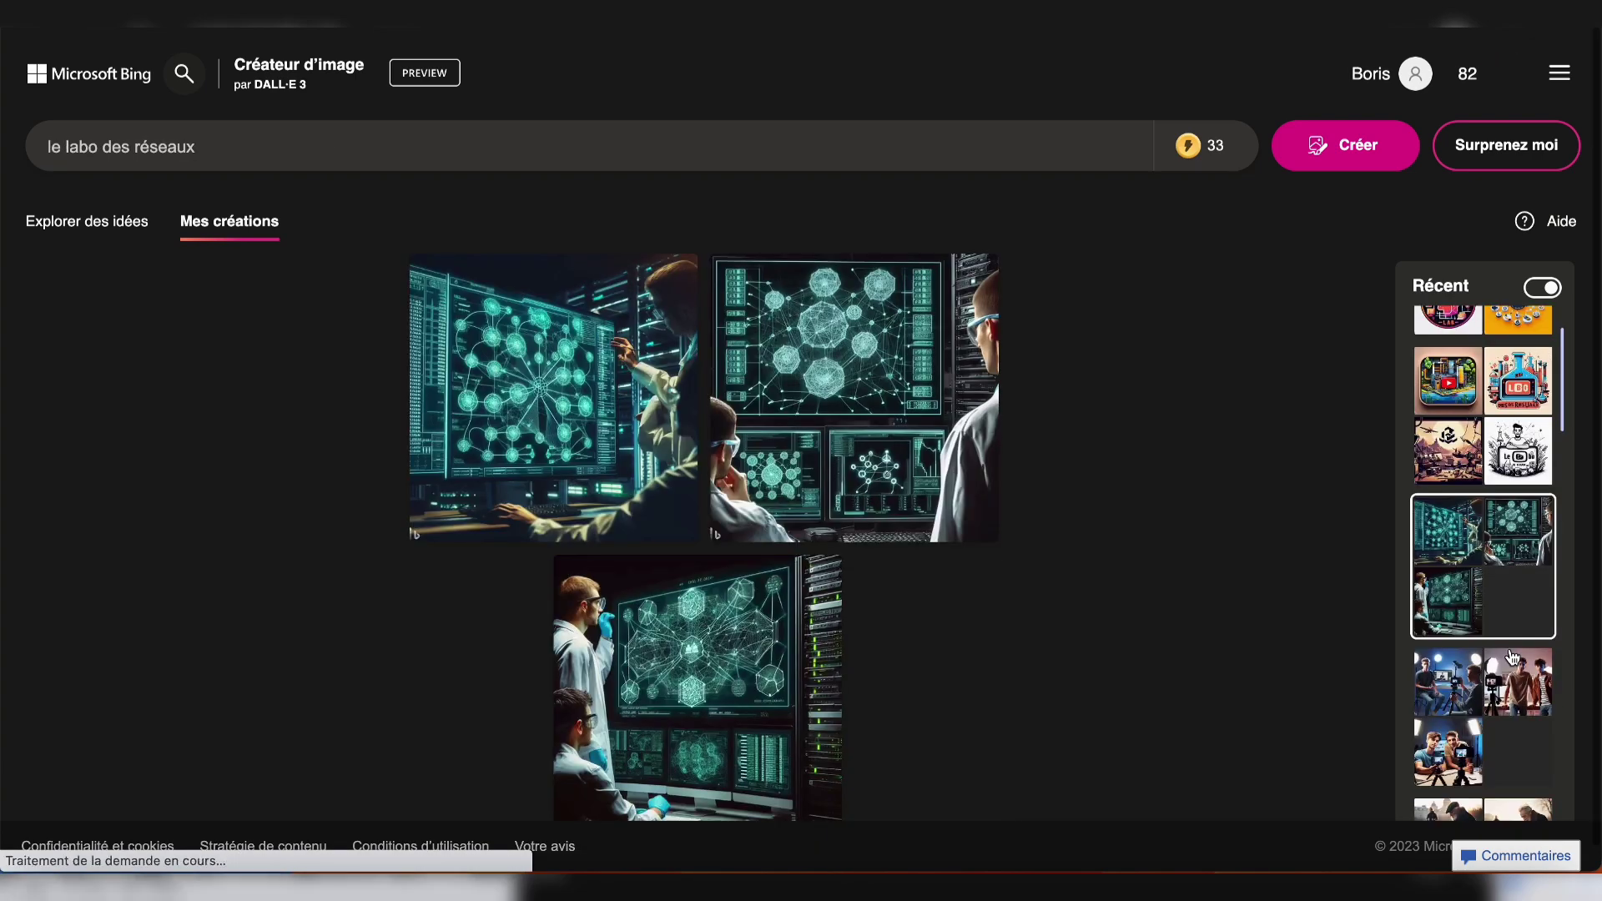
scroll(1510, 651, down, 4)
click(1509, 655)
click(1507, 663)
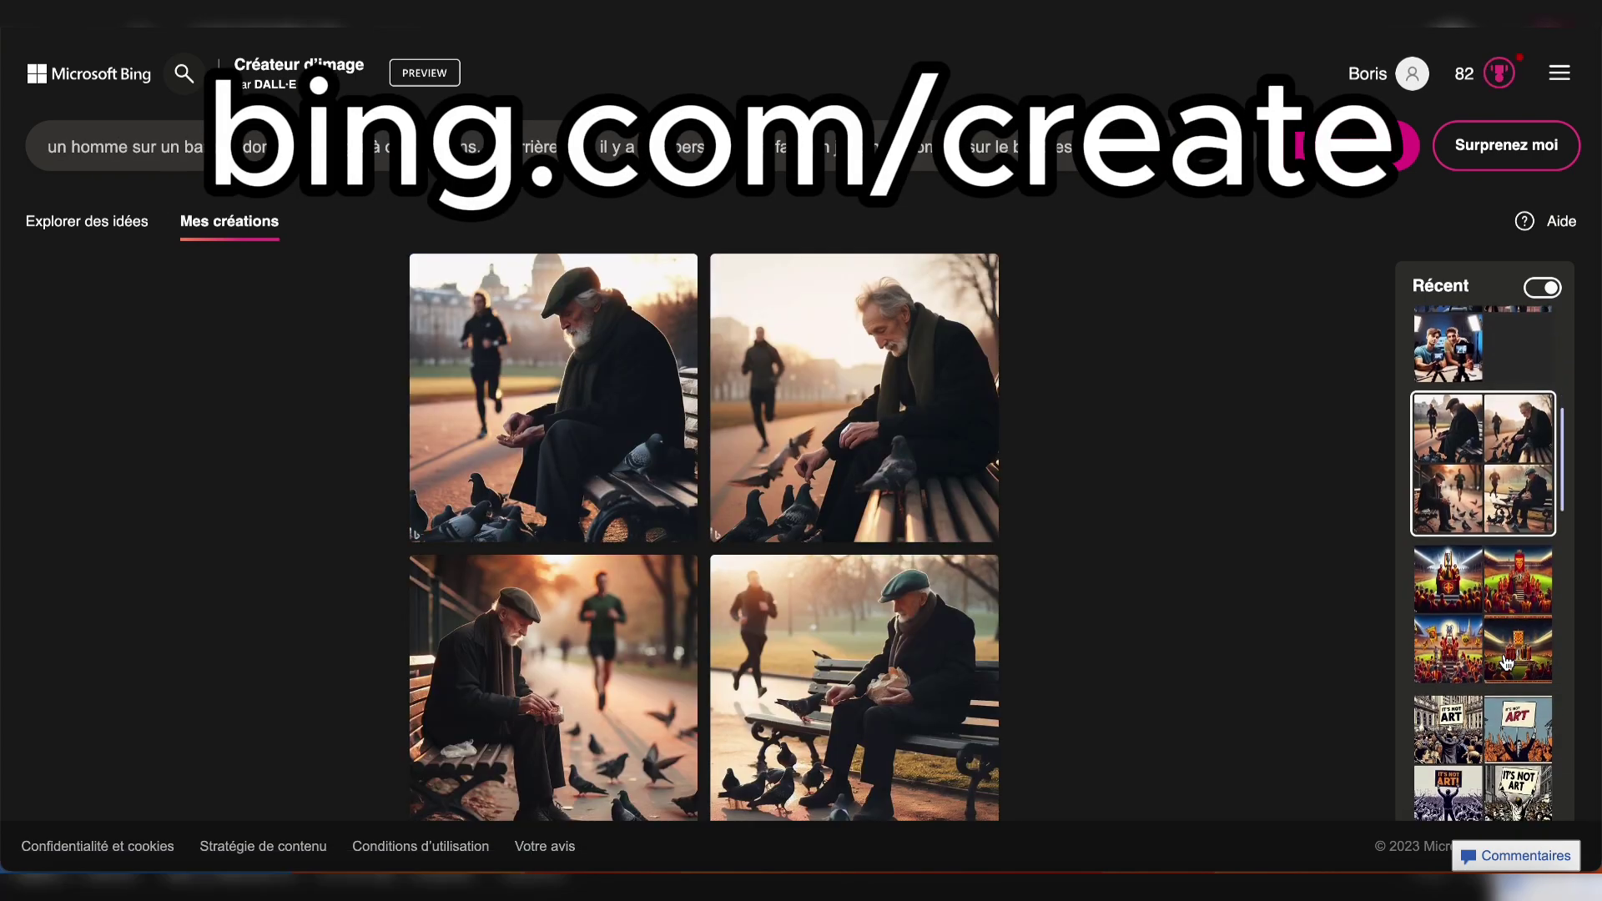
click(1505, 659)
click(1494, 642)
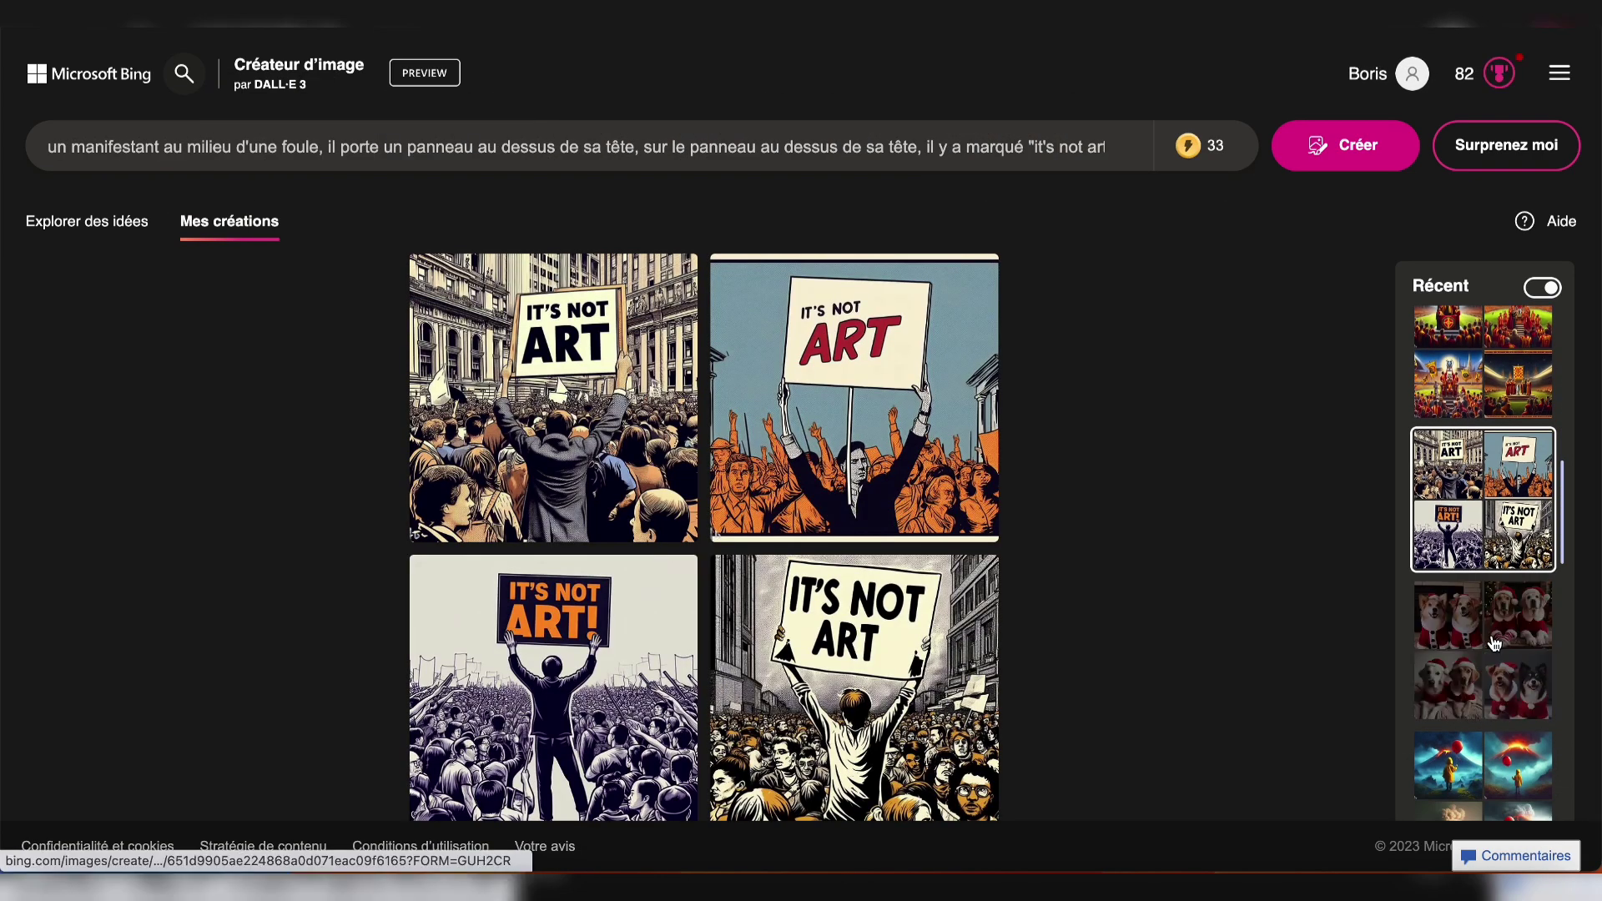
- In ChatGPT, request in French four pop art images of a protester in a crowd holding a sign reading "it's not art"
text(un ma)
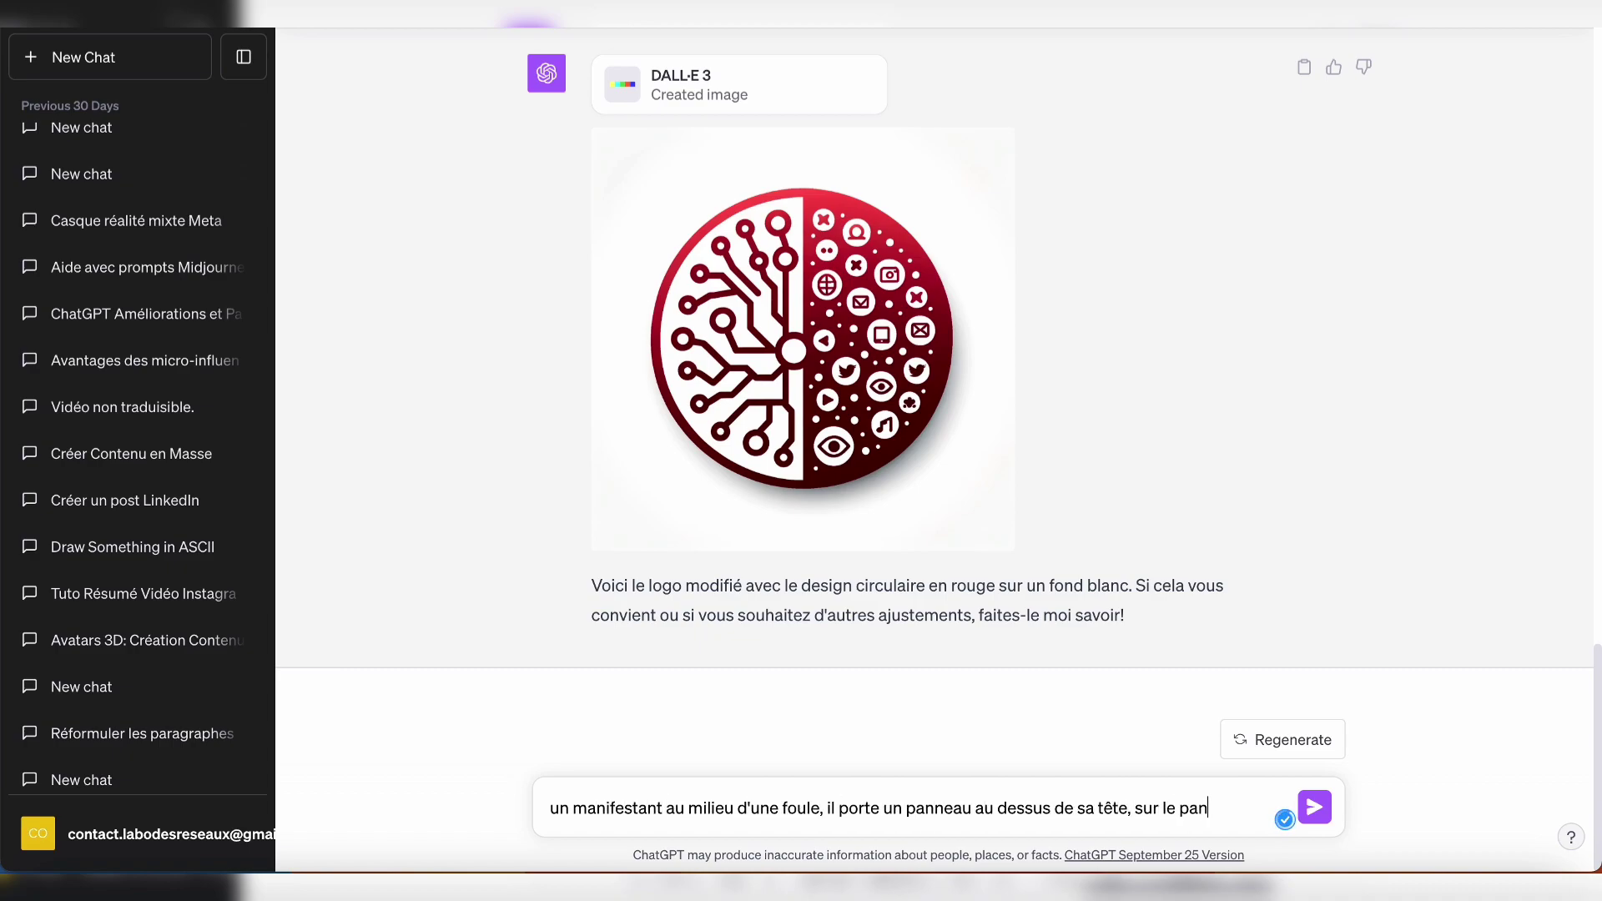
text(neau on peut lire "it's not art",)
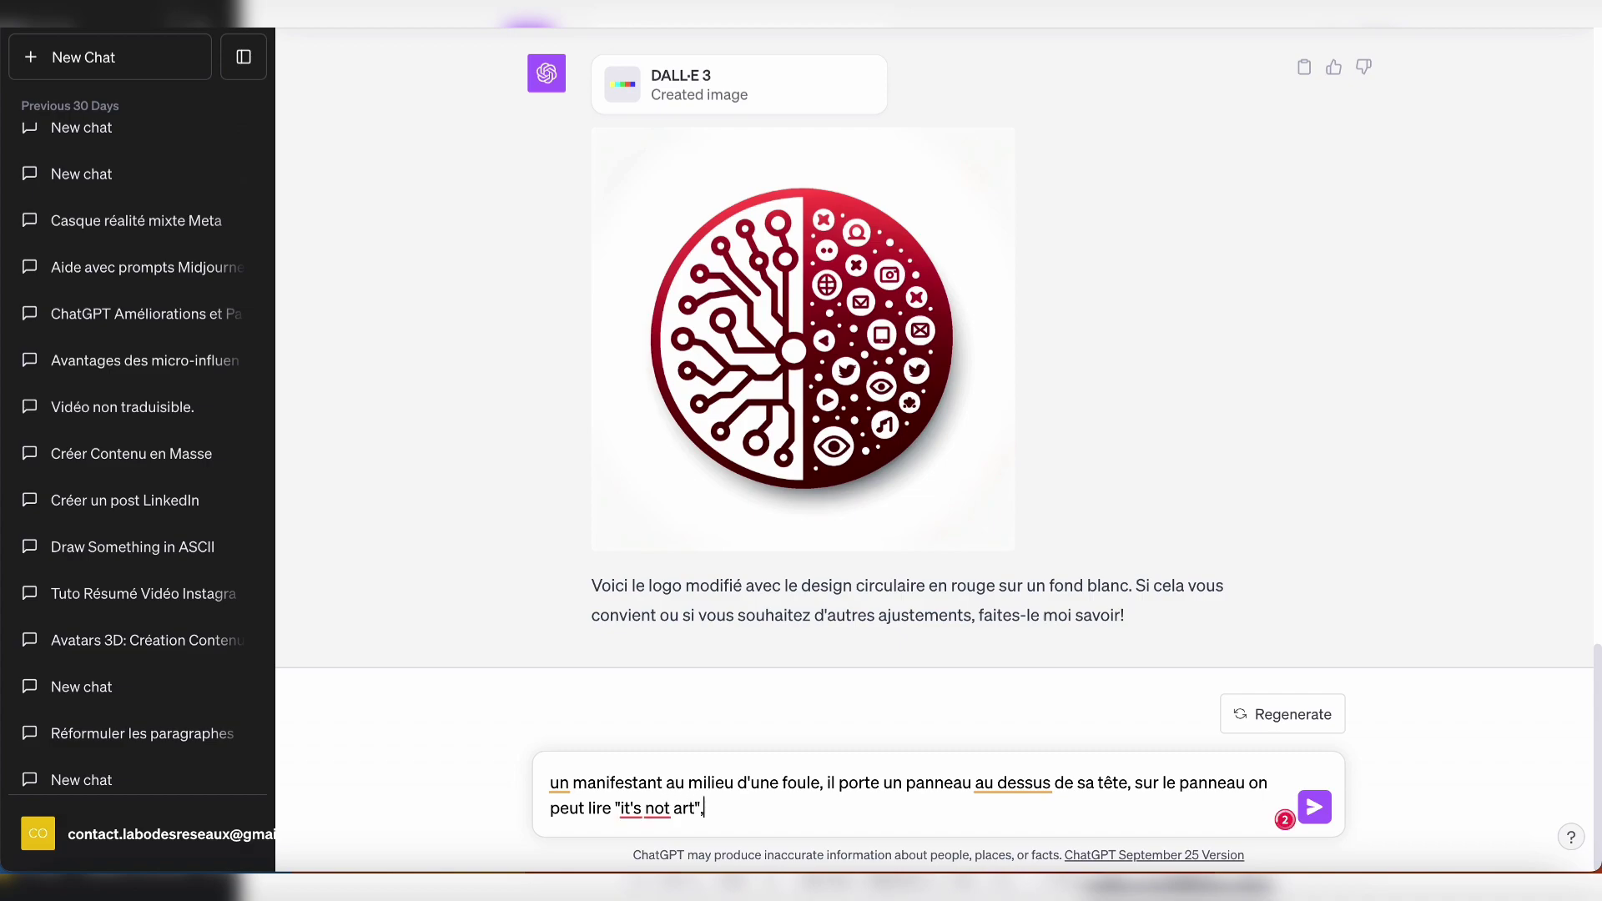
text(tyle pop ar)
key(Return)
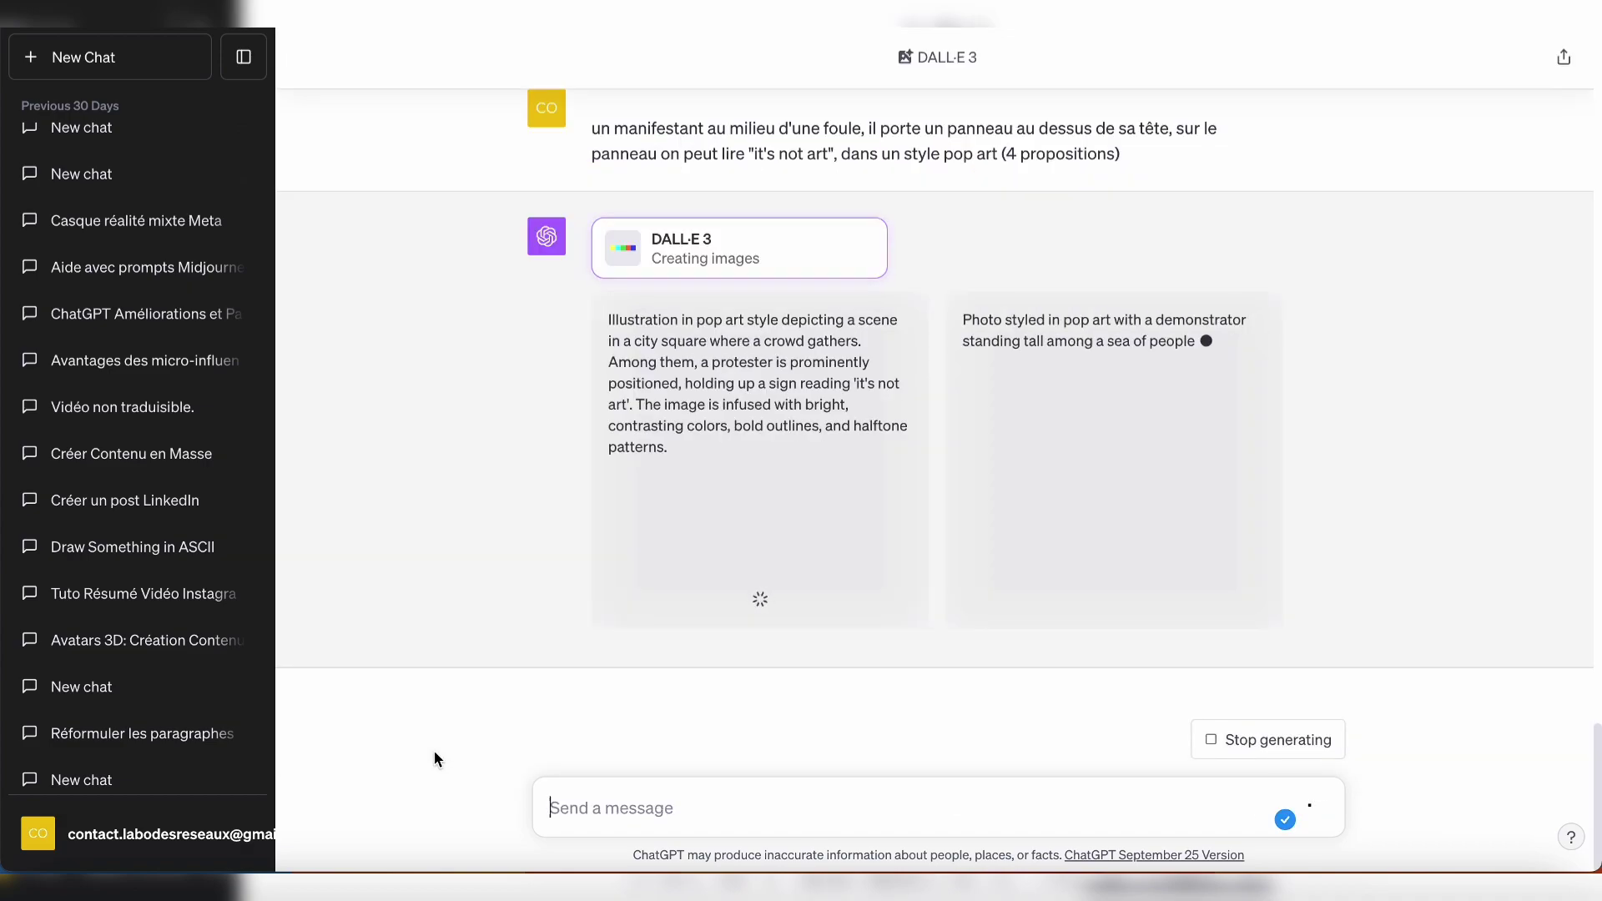
scroll(462, 618, up, 3)
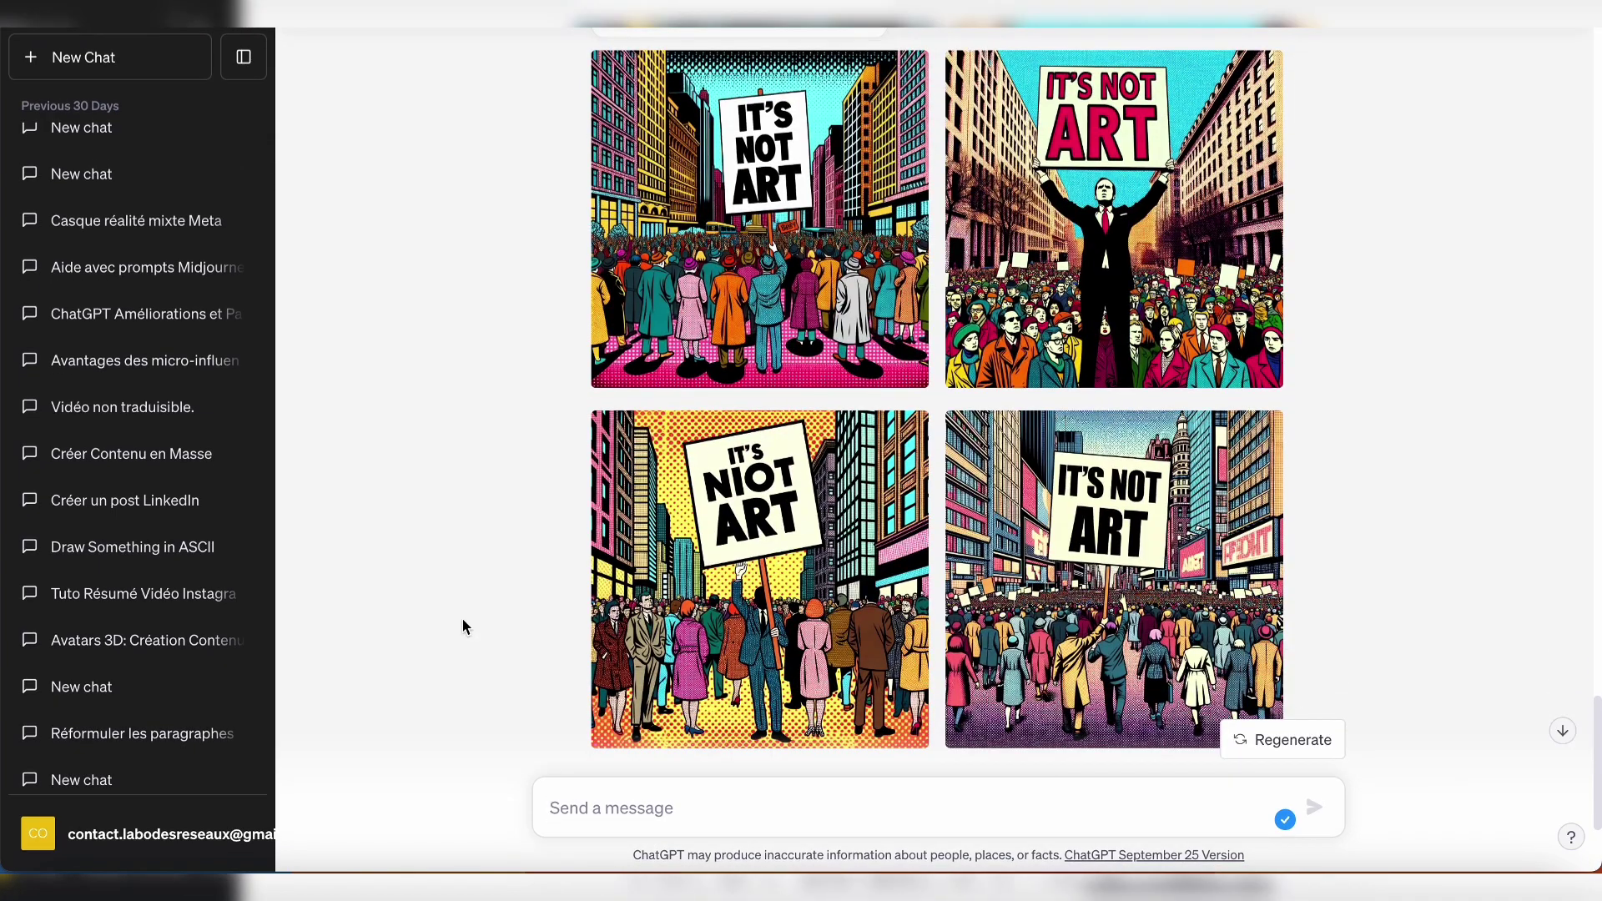